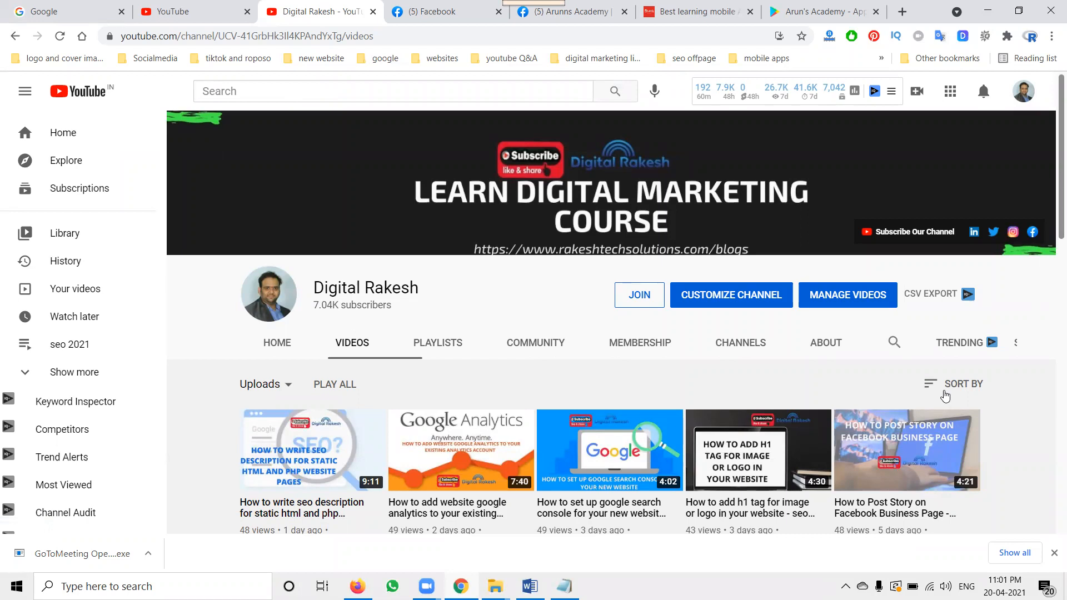
# Step: Review the Arunns Academy Facebook page, its website and the Arun's Academy app listing on Google Play
pyautogui.click(586, 22)
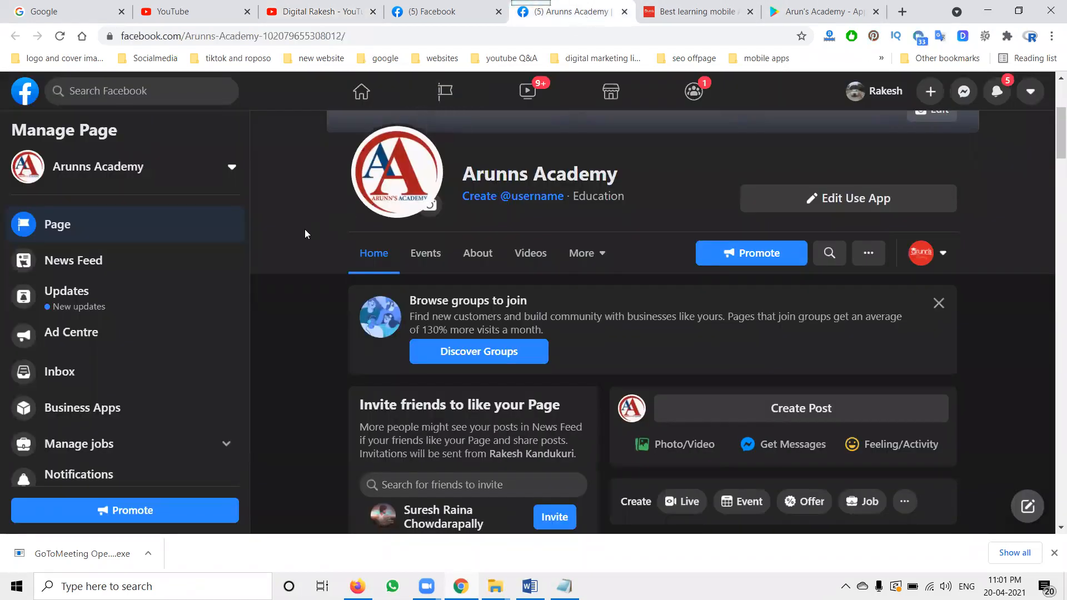
pyautogui.click(657, 15)
pyautogui.click(811, 7)
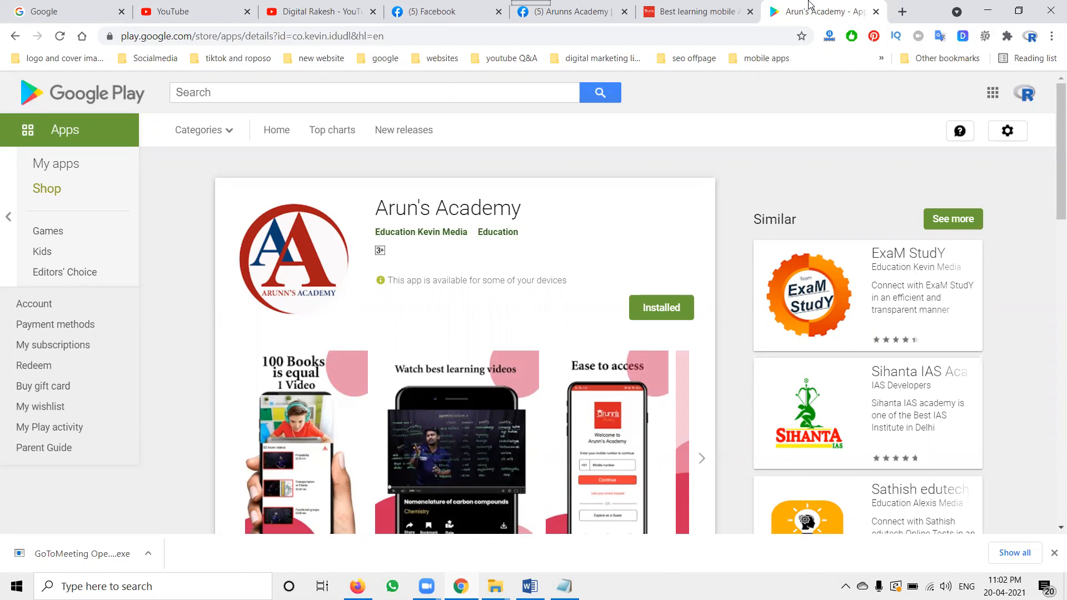
# Step: Open the Facebook ads manager at facebook.com/manage in a new browser tab
pyautogui.click(902, 12)
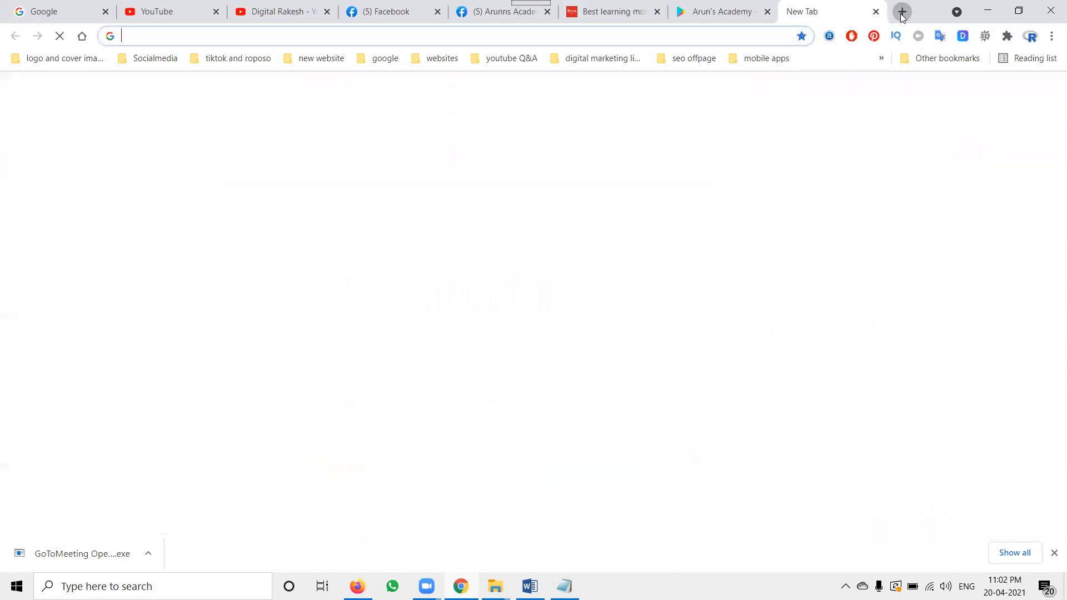
pyautogui.write('facebook.com/manage')
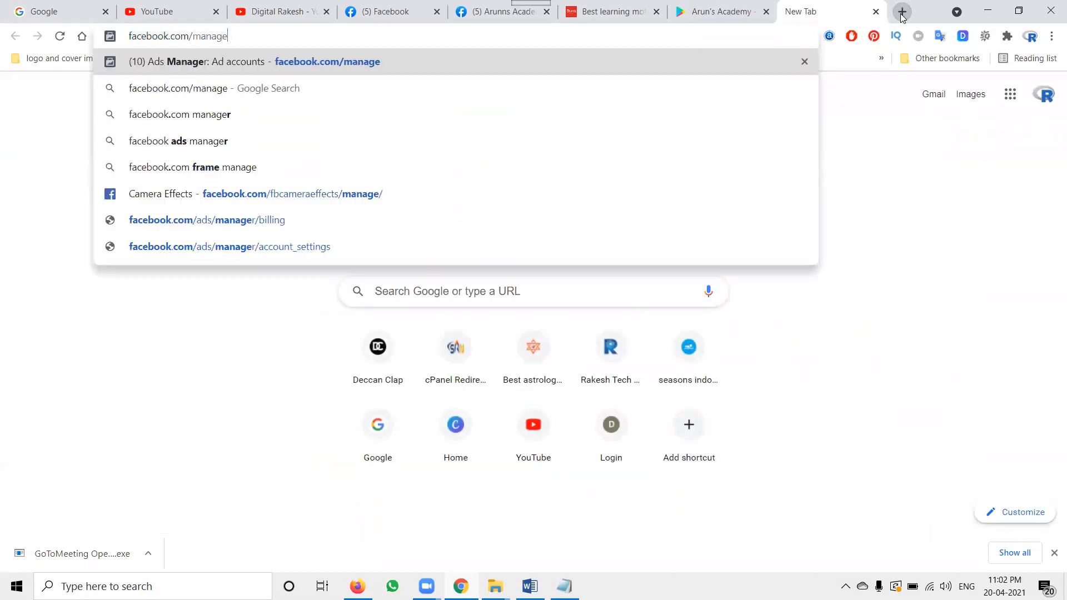
pyautogui.press('Return')
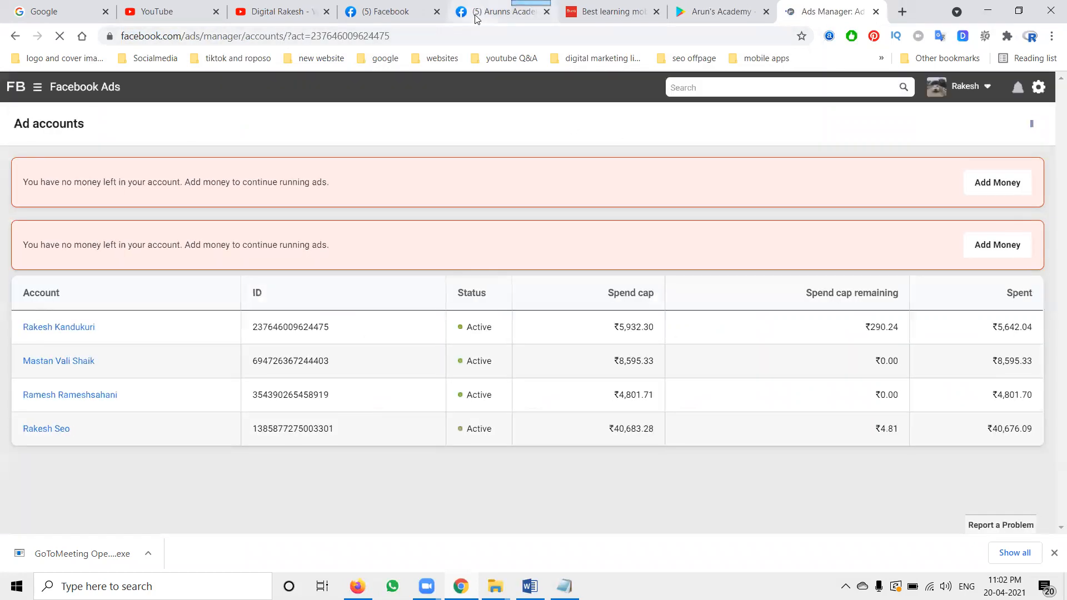
# Step: Look through the Arunns Academy page's management options and the add-ons offered for a new post
pyautogui.click(476, 16)
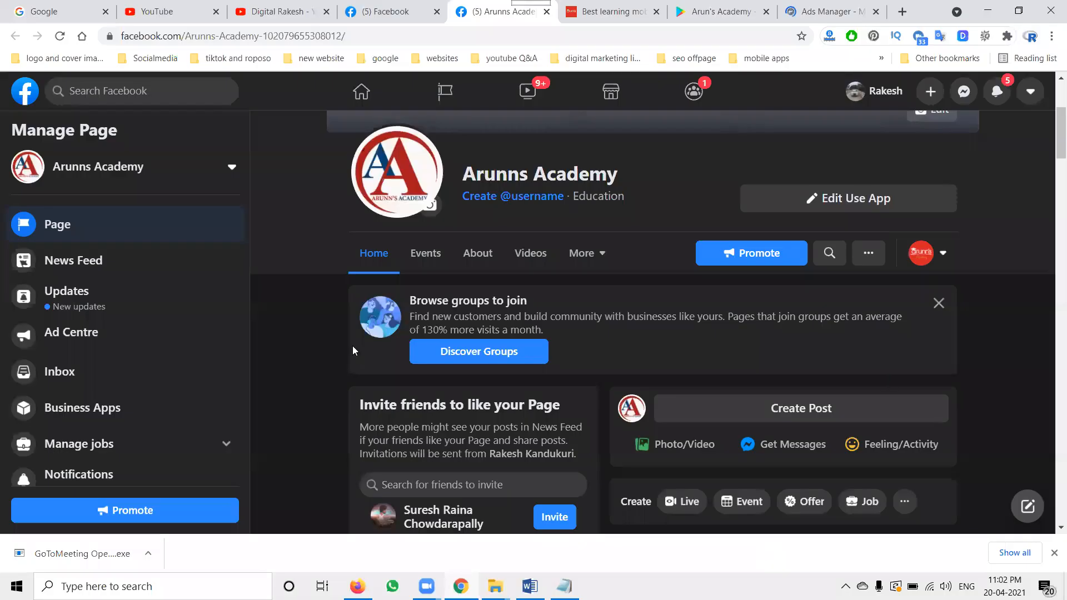
pyautogui.scroll(-4, 352, 346)
pyautogui.scroll(-4, 119, 356)
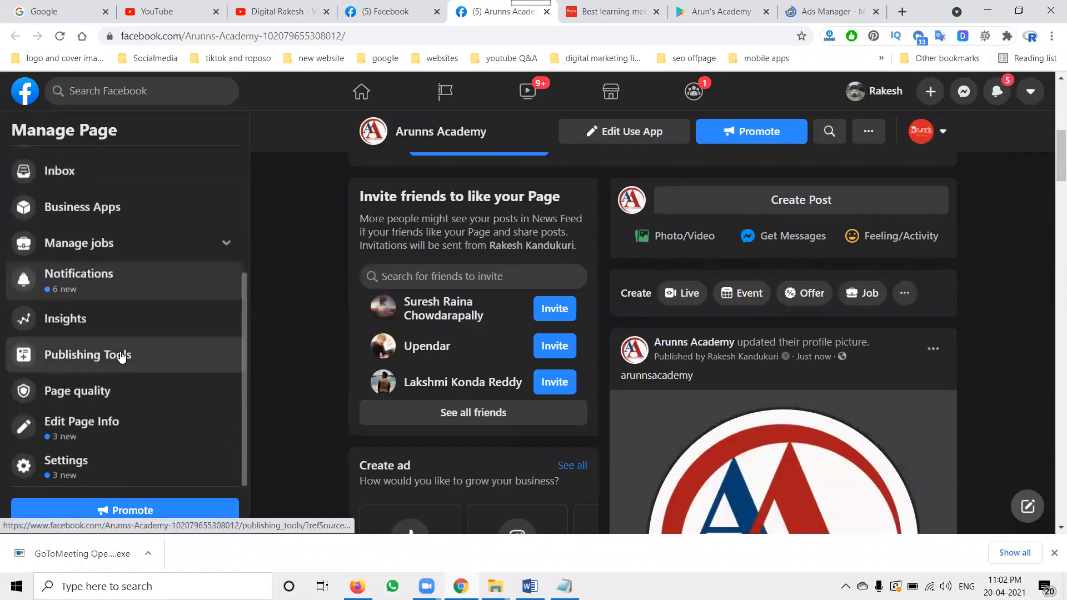
pyautogui.scroll(4, 83, 389)
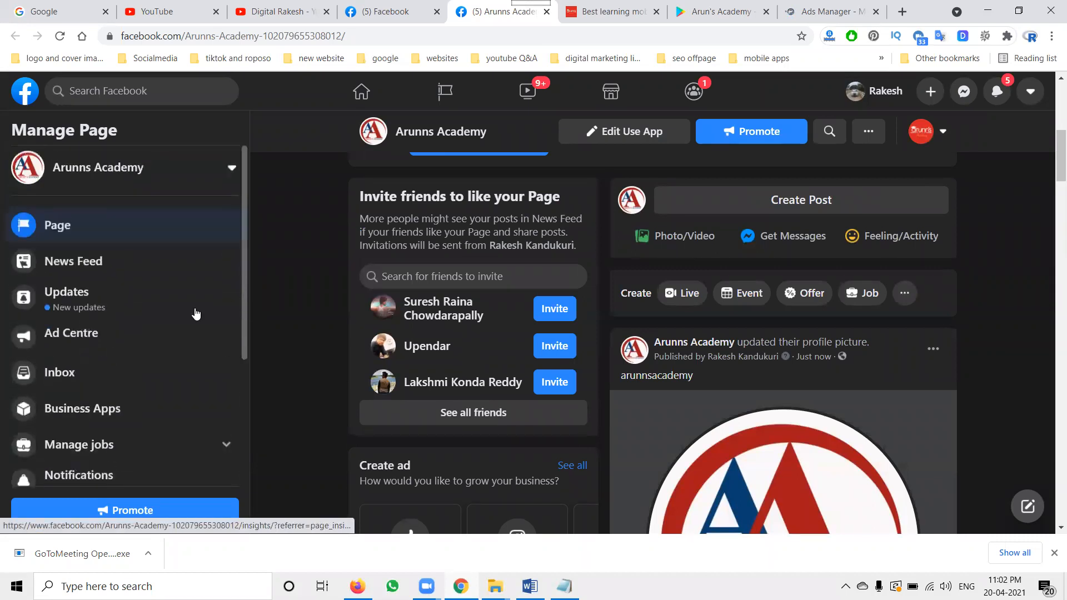
pyautogui.click(883, 200)
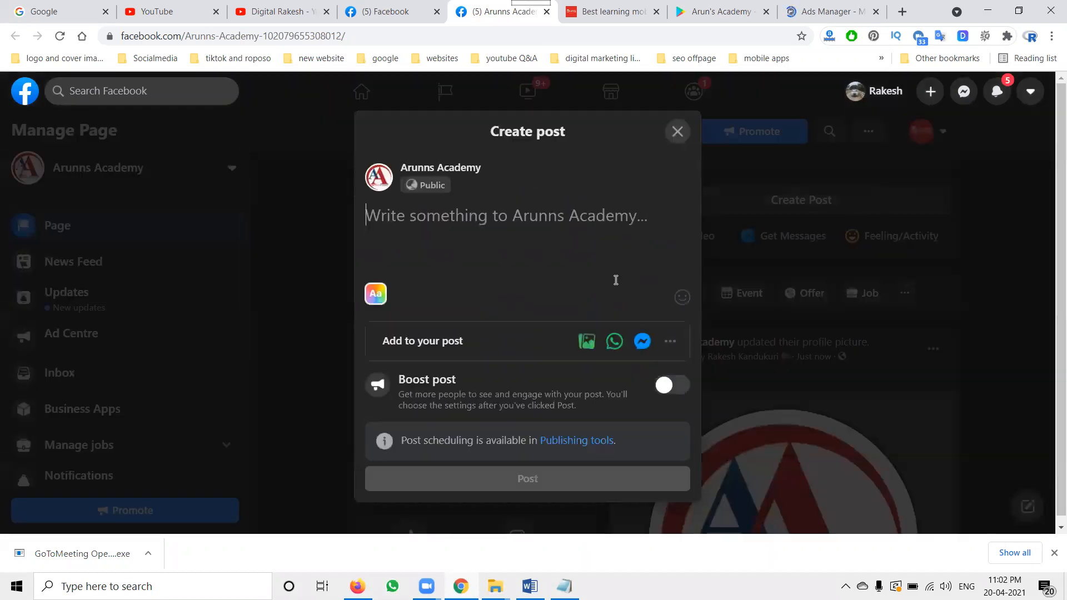
pyautogui.click(670, 342)
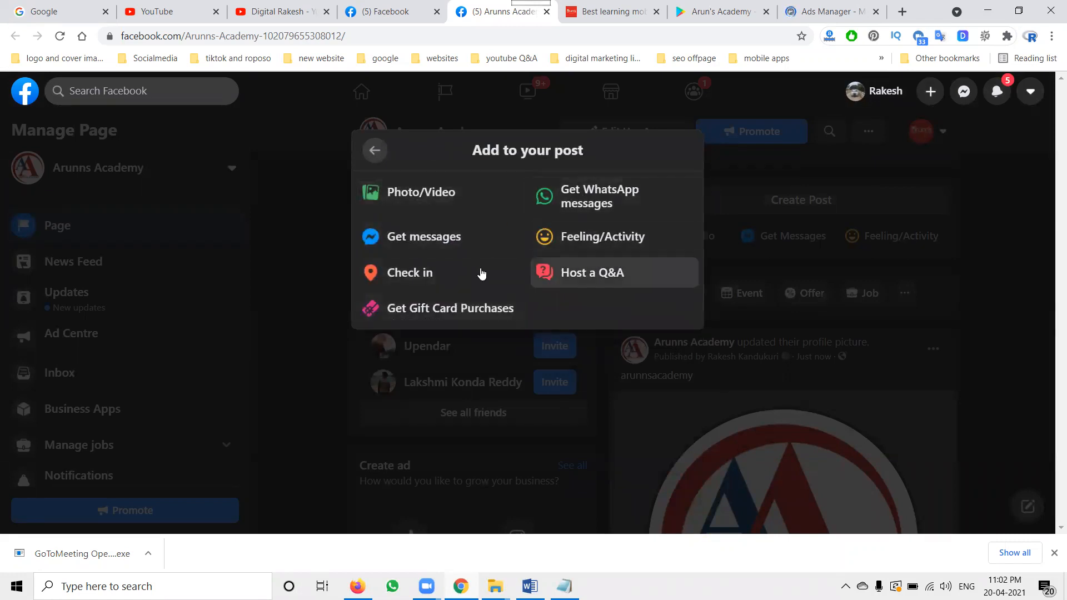
pyautogui.click(310, 268)
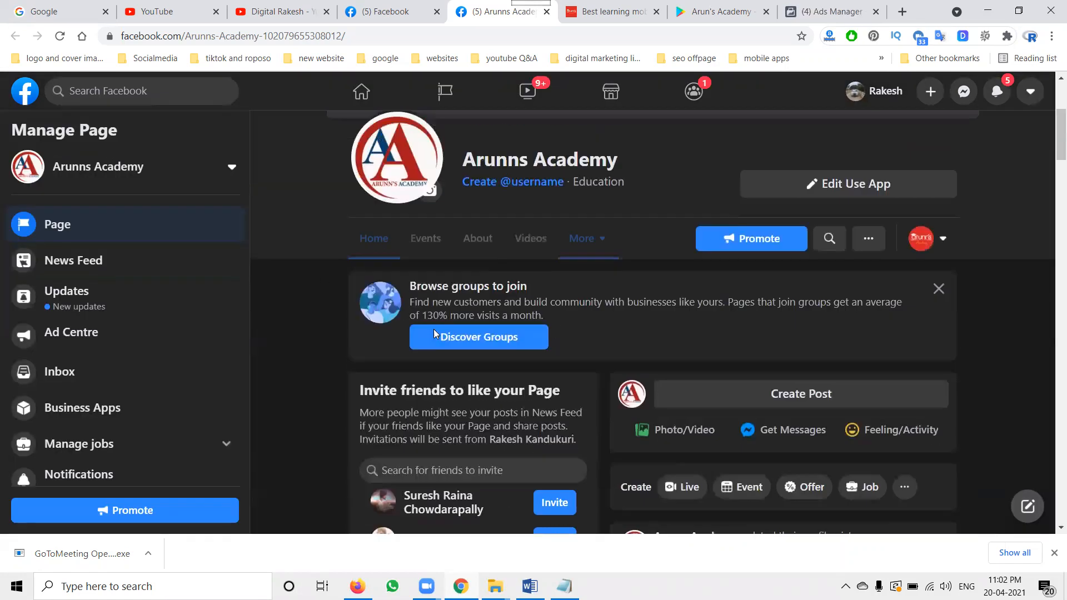
# Step: Examine the Arunns Academy page's ad creation options as far as the one for promoting an app
pyautogui.scroll(-6, 478, 345)
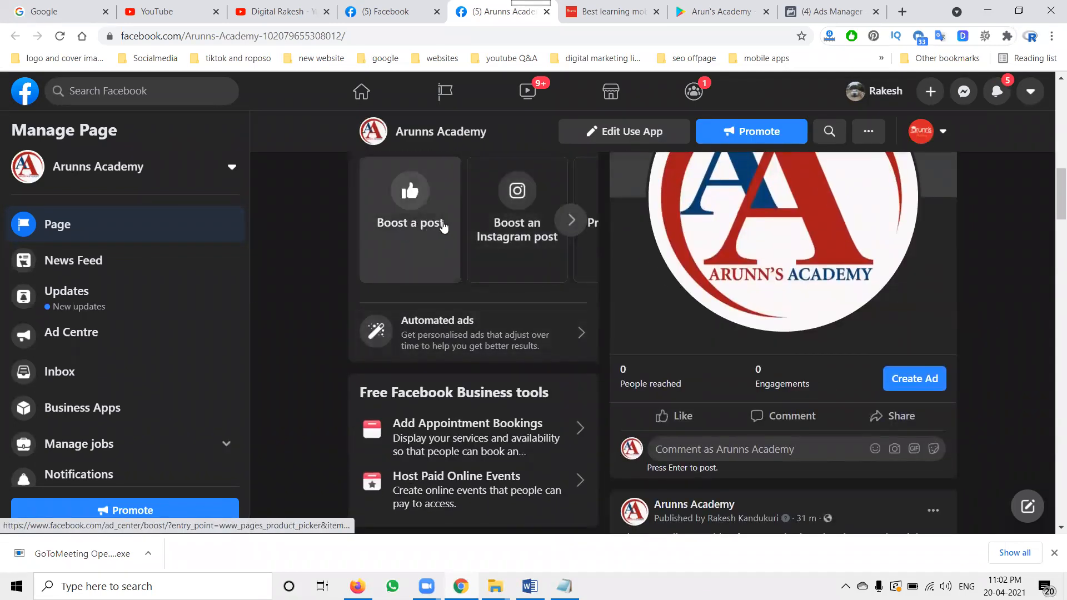
pyautogui.click(570, 221)
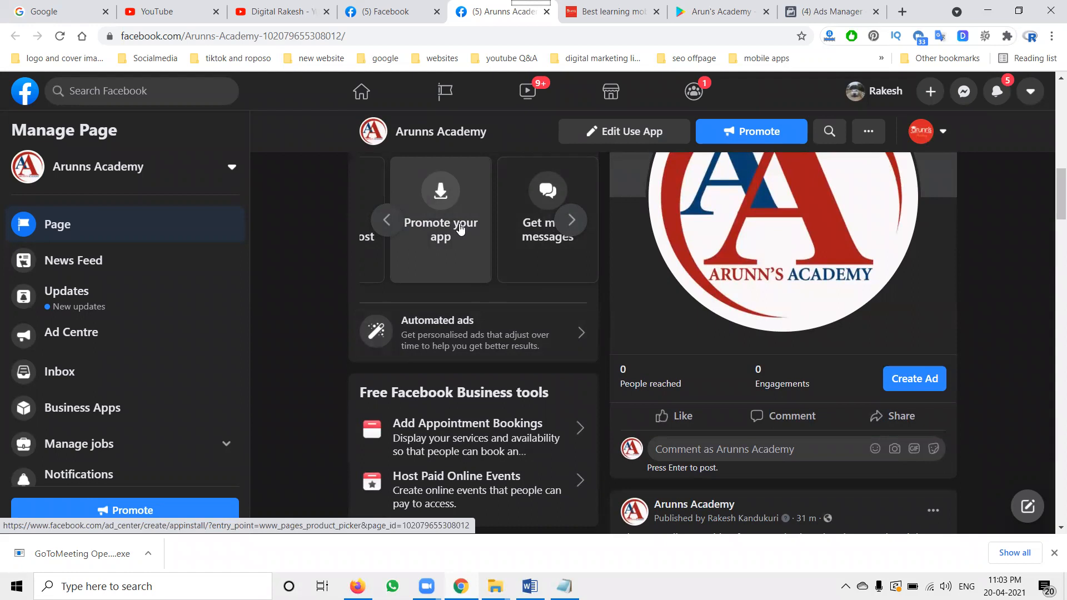
pyautogui.click(460, 228)
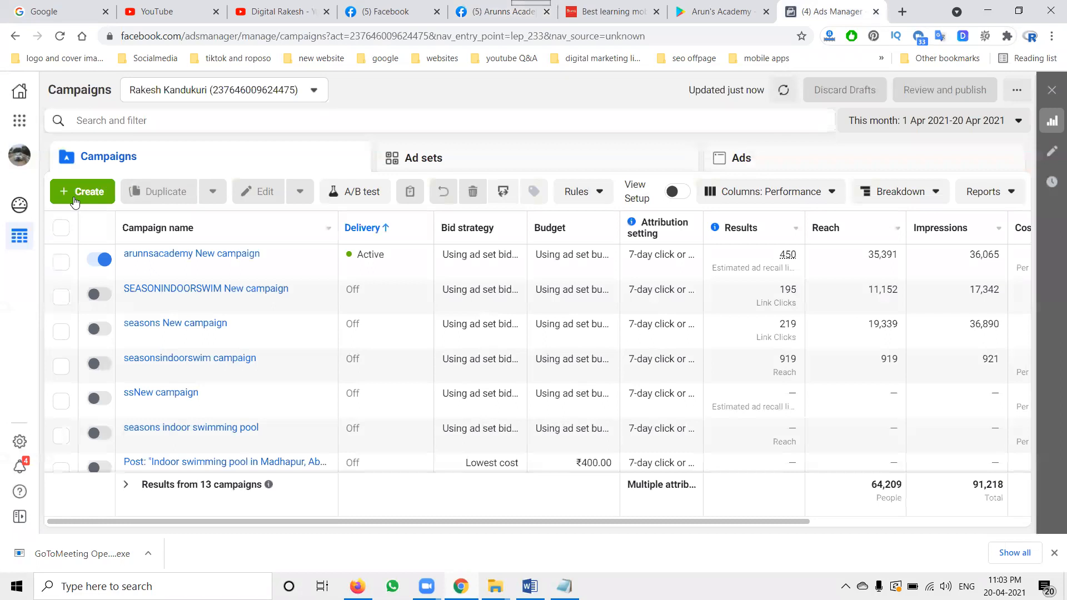
# Step: Start a new campaign in Ads Manager and choose App Installs as its objective
pyautogui.click(74, 197)
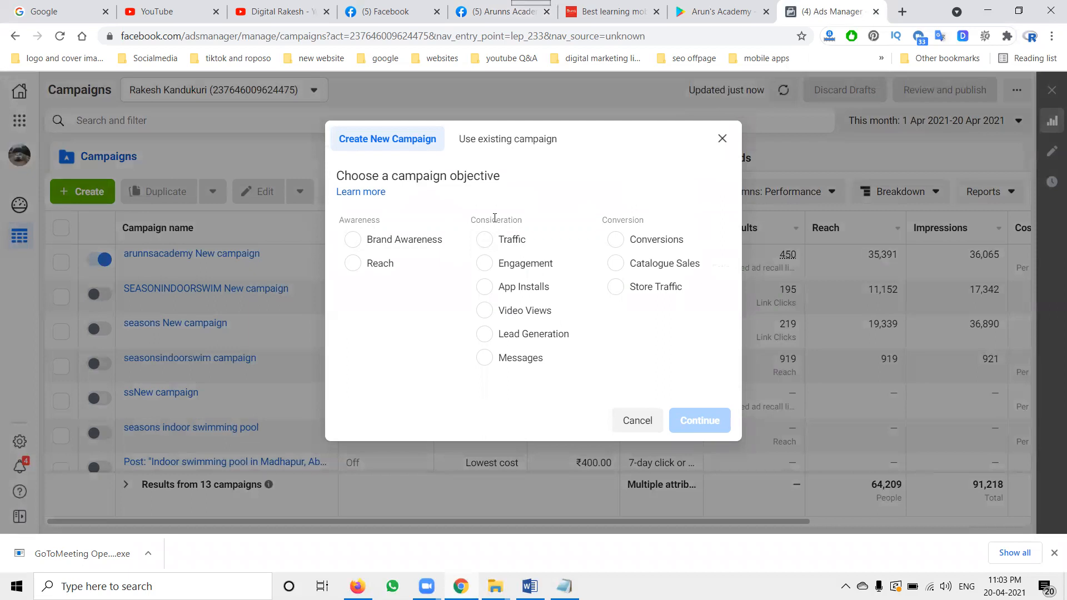
pyautogui.click(690, 9)
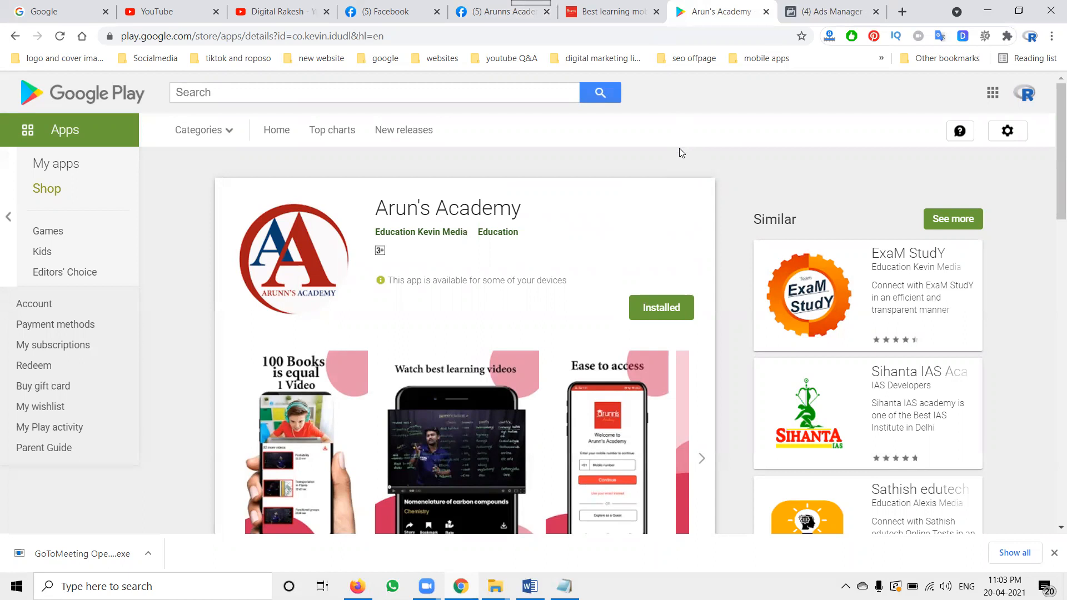
pyautogui.click(848, 11)
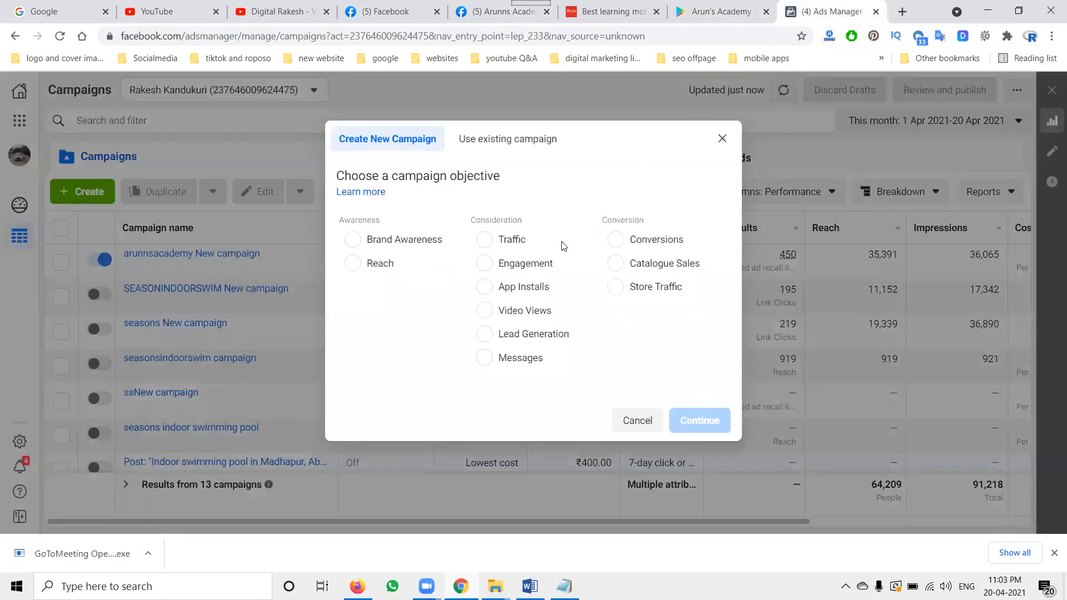
pyautogui.click(482, 286)
pyautogui.scroll(-3, 639, 434)
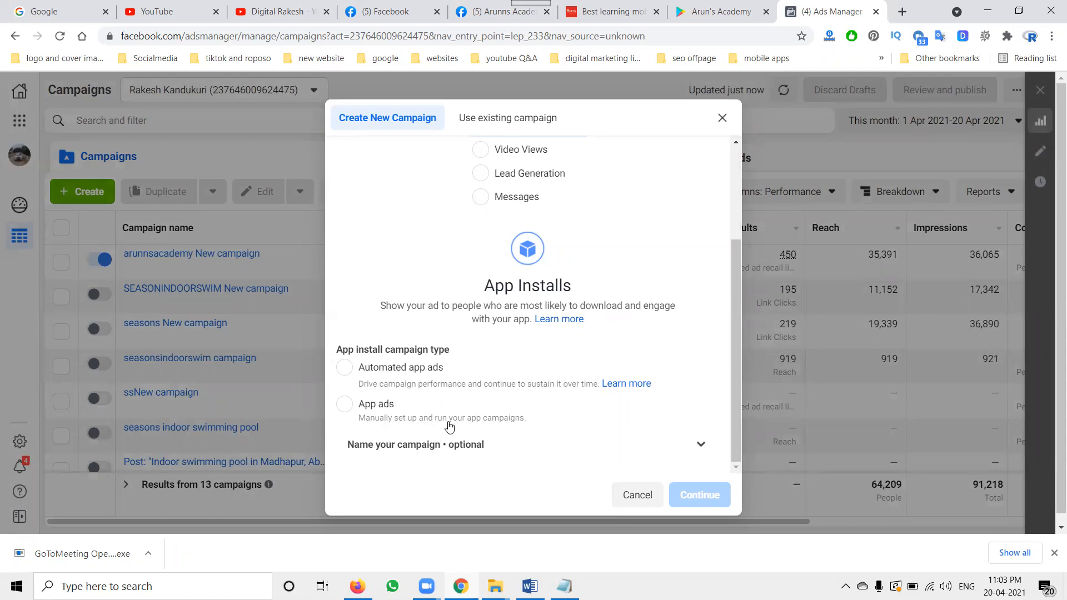
# Step: Set the app install campaign type to Automated app ads and continue to the campaign's settings
pyautogui.click(345, 367)
pyautogui.click(345, 404)
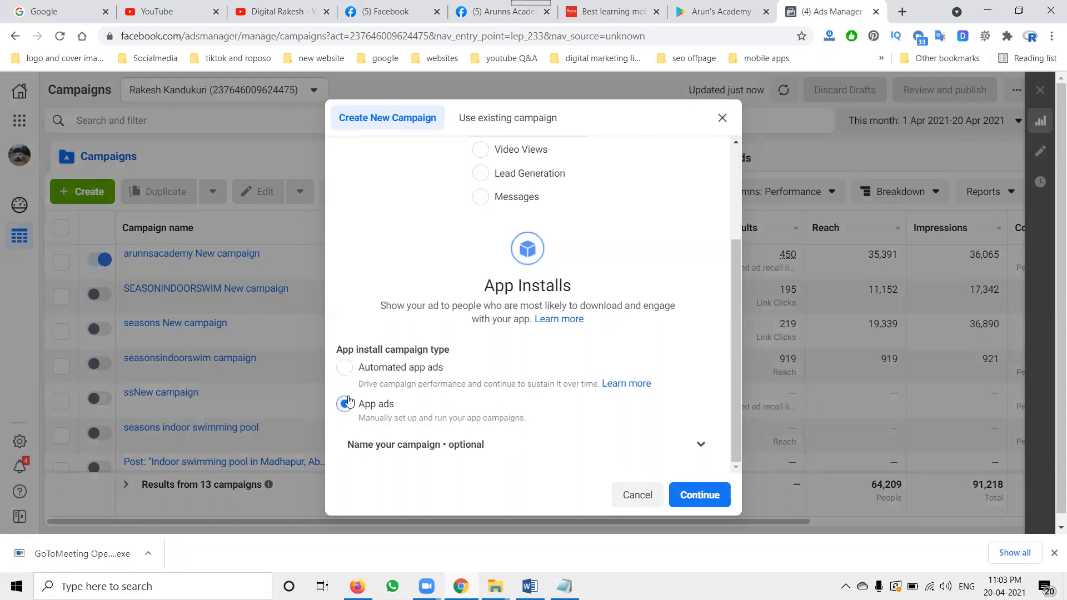
pyautogui.click(346, 369)
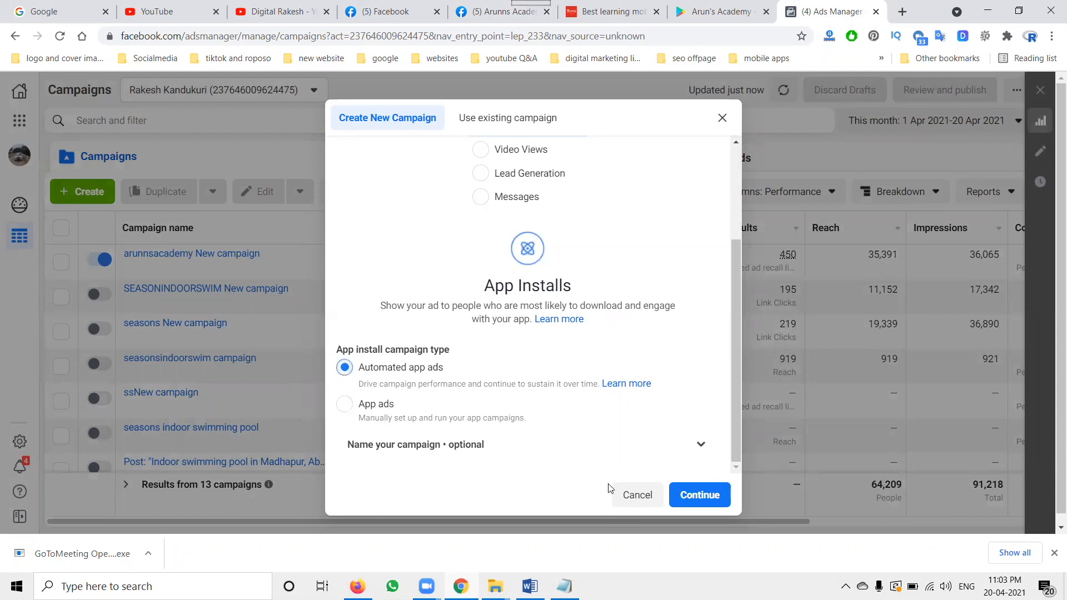
pyautogui.click(698, 495)
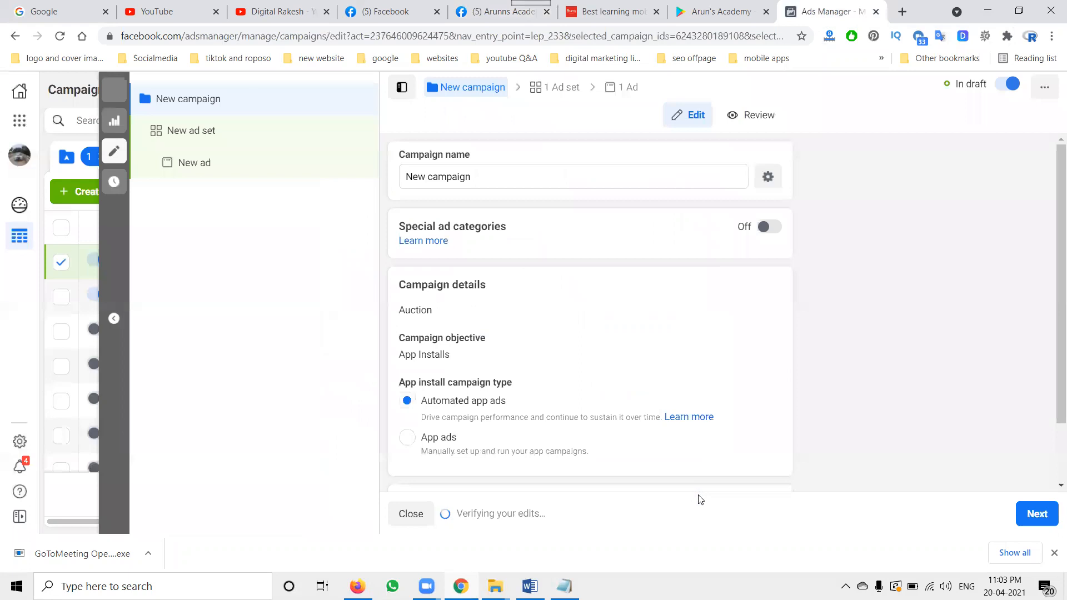
# Step: Rename the campaign as "arunnsacadamy New campaign"
pyautogui.click(409, 177)
pyautogui.write('Arunnsac')
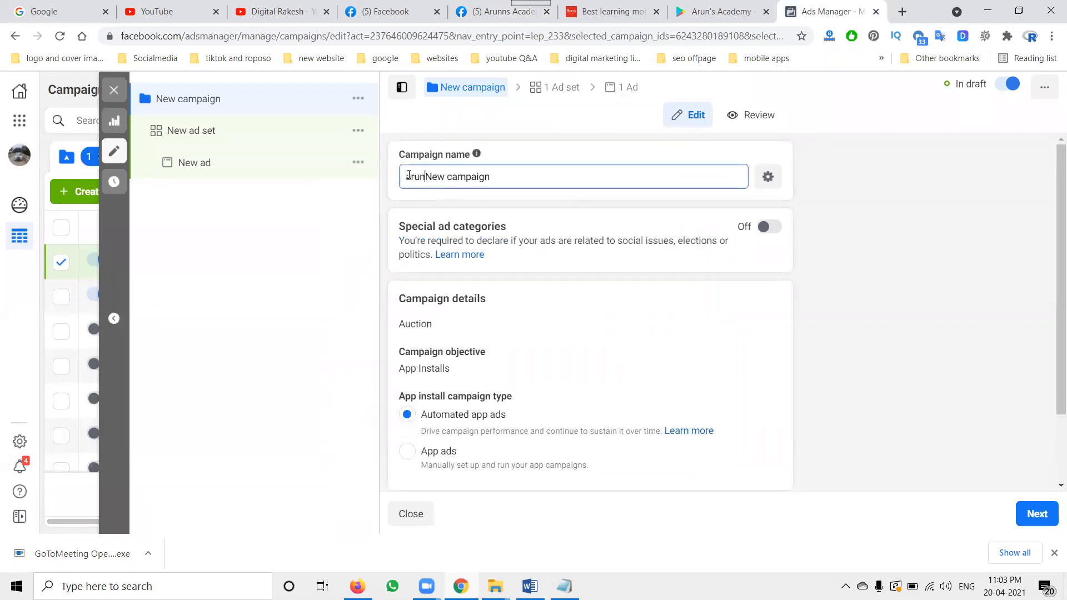
pyautogui.write('adamy')
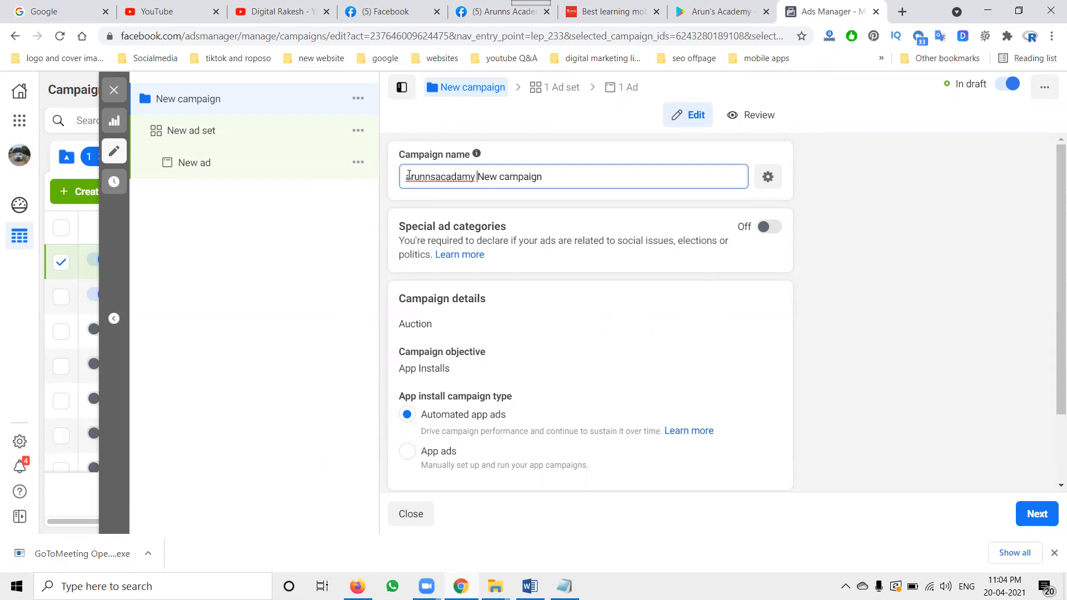
# Step: Try to correct the spelling of the first word in the campaign name with the enhanced spell check
pyautogui.rightClick(443, 176)
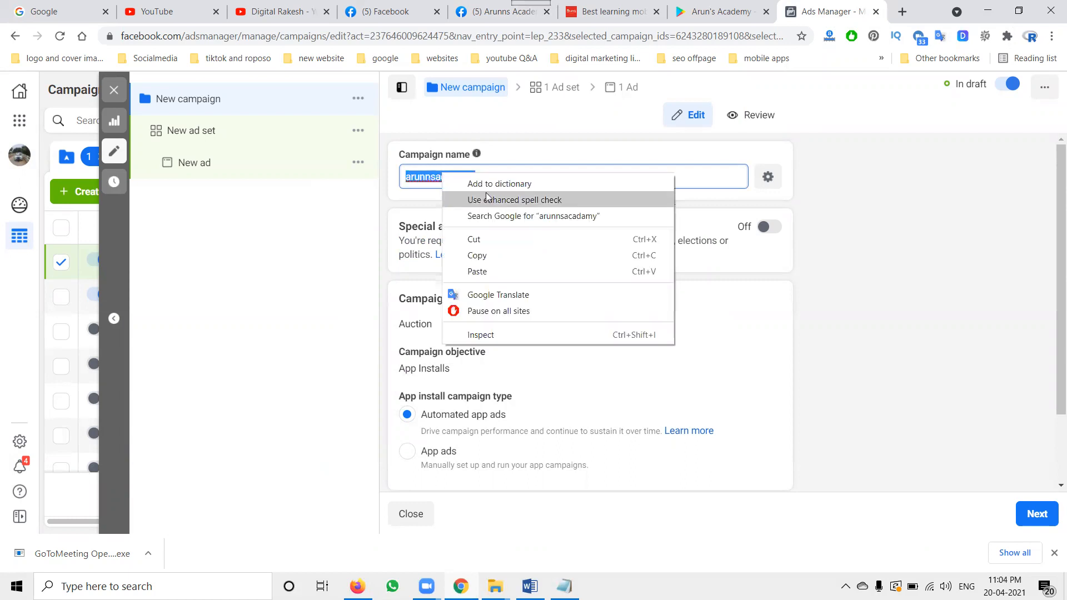
pyautogui.click(477, 200)
pyautogui.click(651, 141)
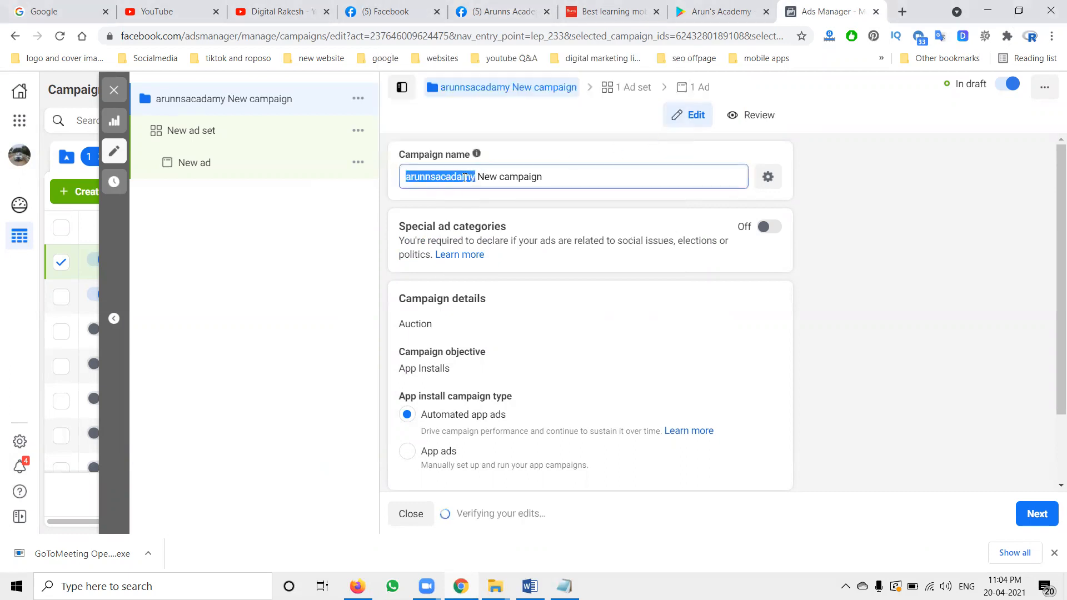
pyautogui.rightClick(448, 176)
pyautogui.click(389, 210)
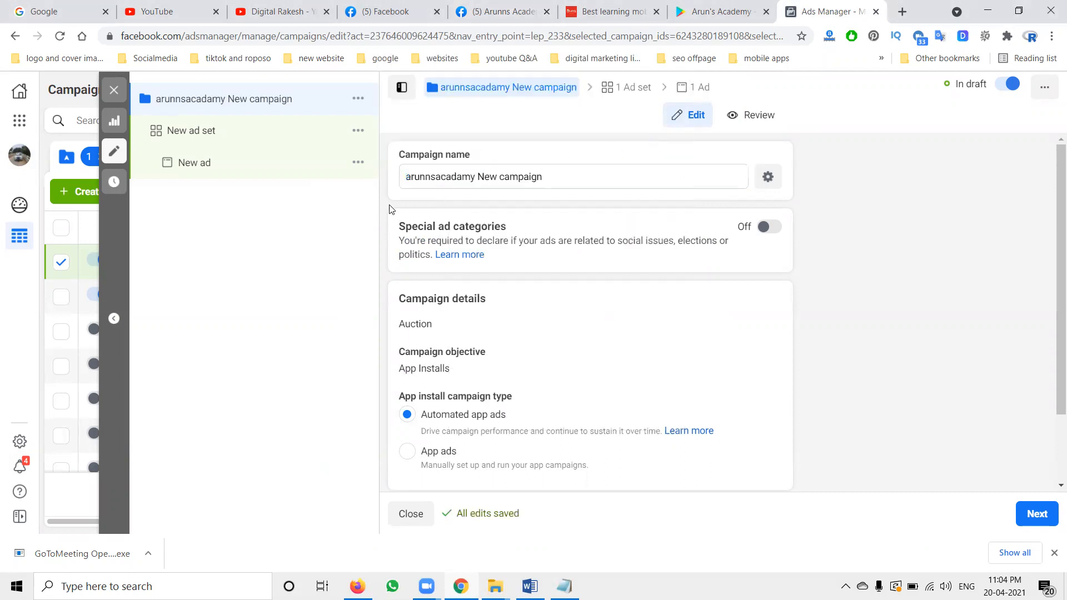
# Step: Continue to the ad set and choose Arun's Academy as the Google Play app to promote, using its store URL
pyautogui.scroll(-2, 551, 278)
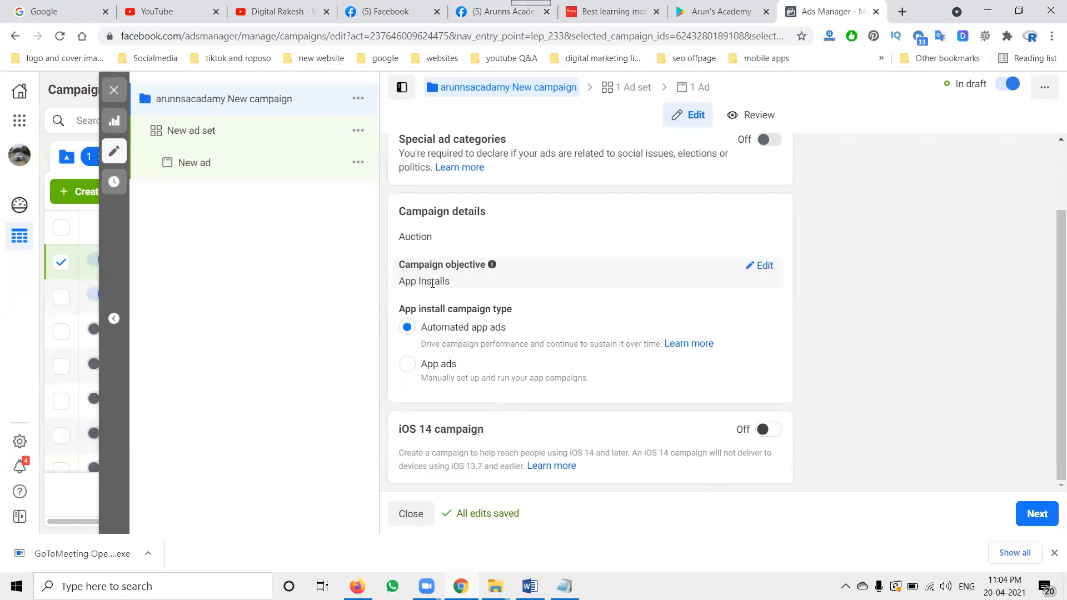
pyautogui.click(1035, 515)
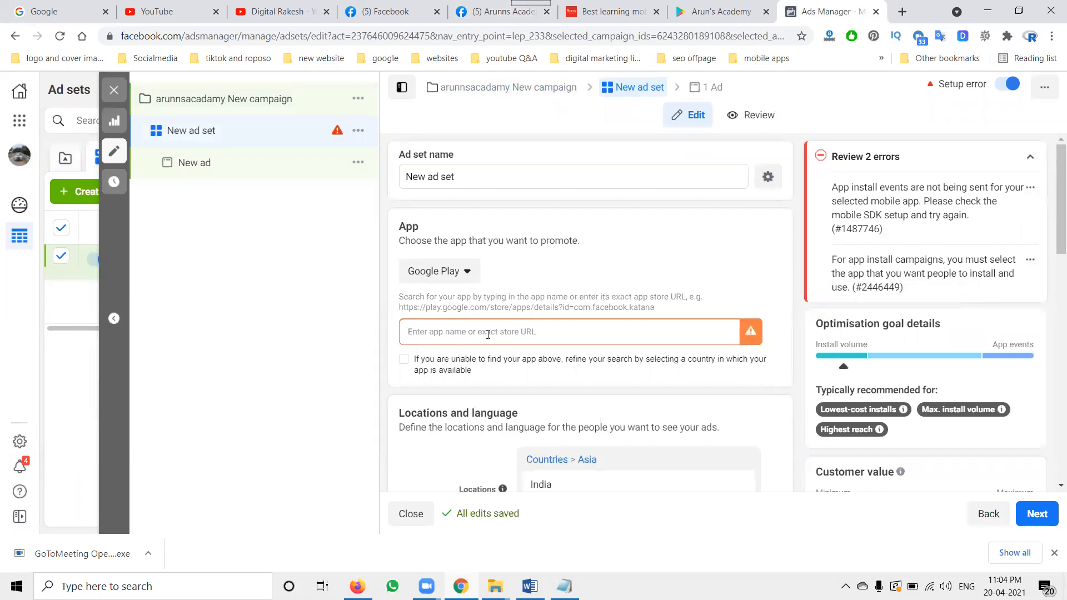
pyautogui.click(717, 11)
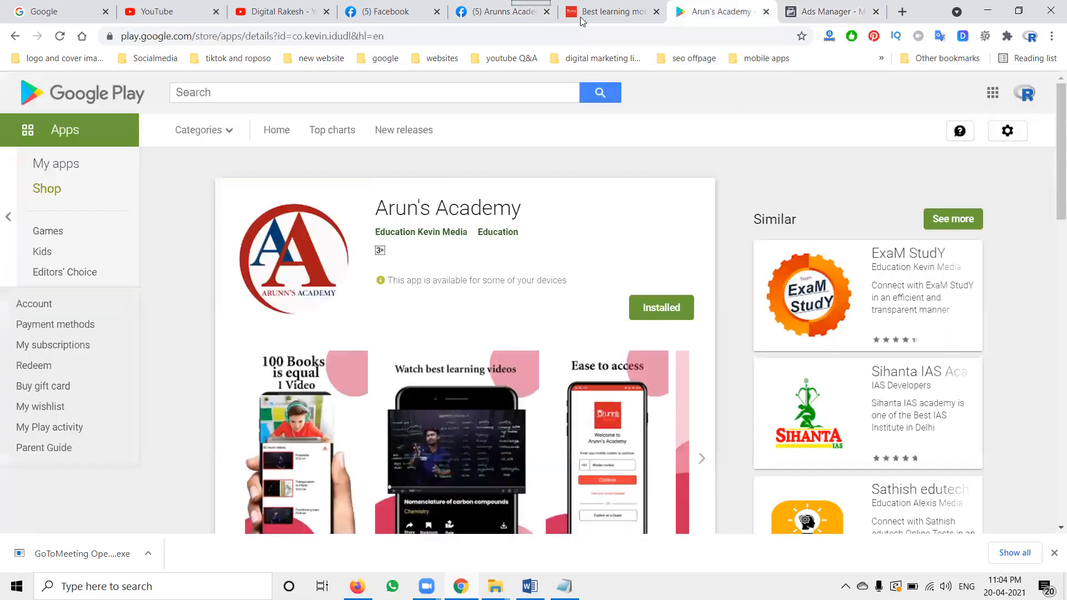
pyautogui.click(508, 33)
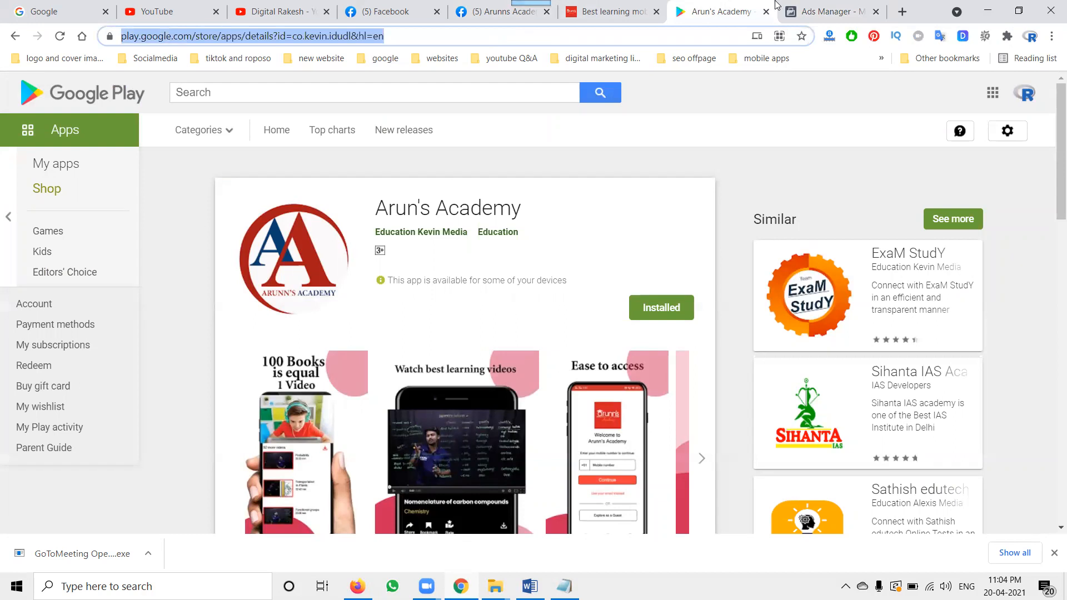
pyautogui.click(820, 10)
pyautogui.click(487, 340)
pyautogui.hotkey('ctrl', 'v')
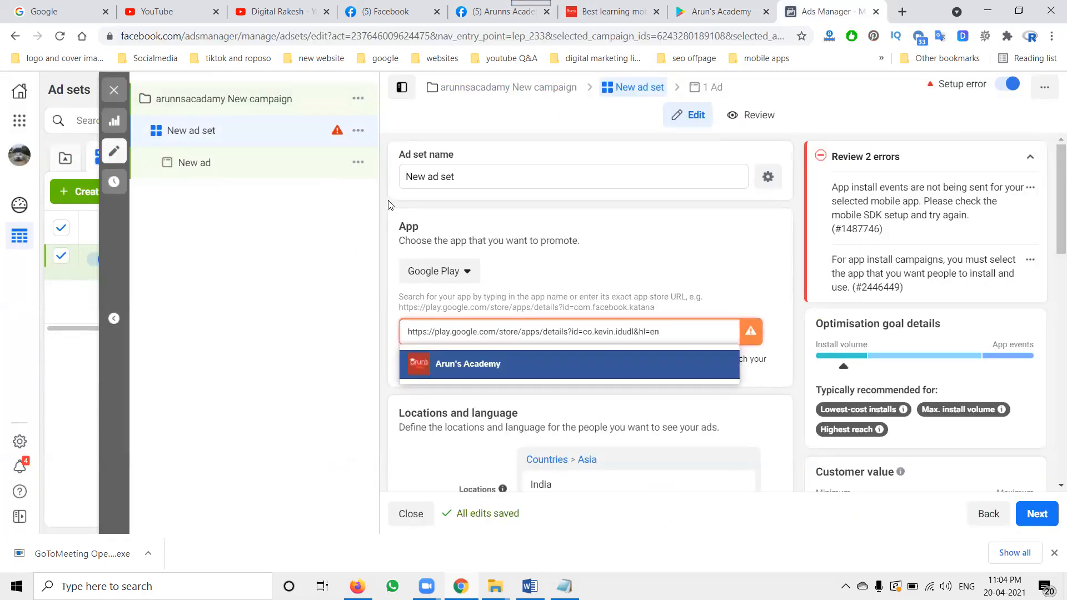
pyautogui.click(458, 366)
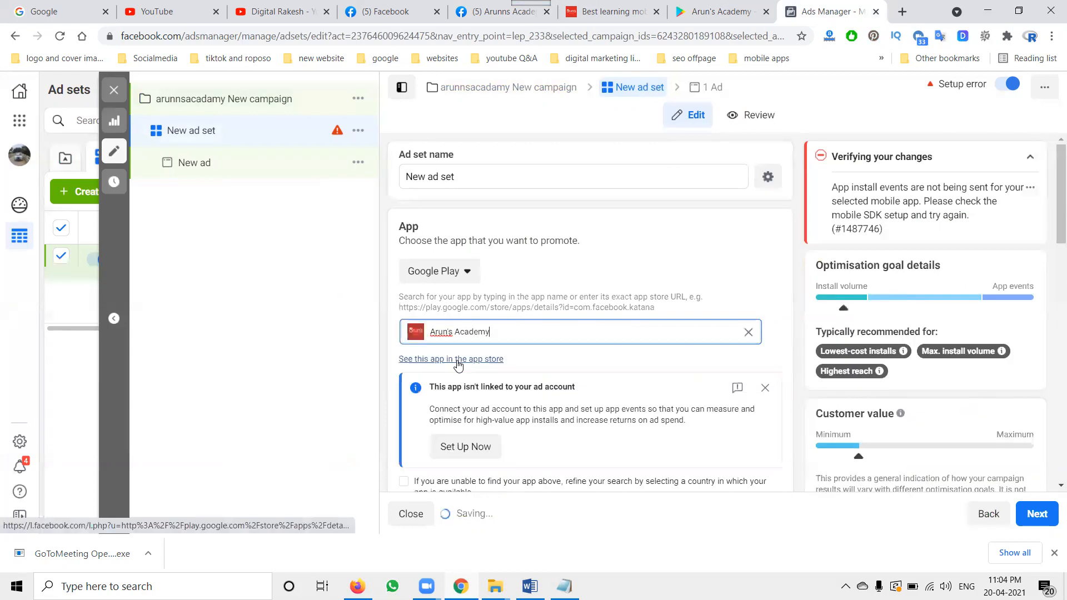
# Step: Rename the ad set as "Arun's Academy New ad set", reusing the name of the promoted app
pyautogui.tripleClick(447, 332)
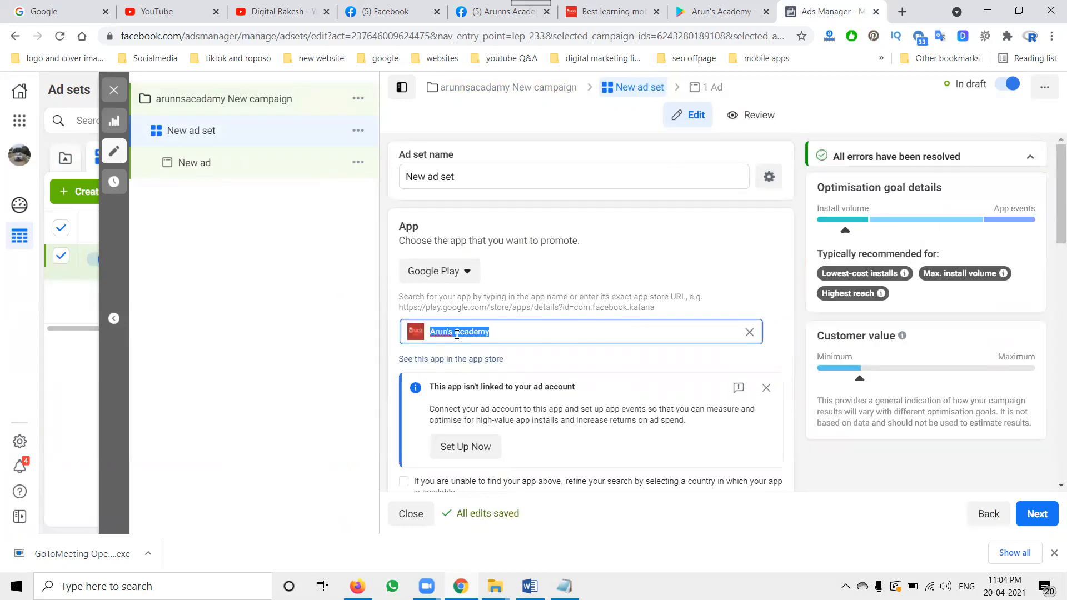
pyautogui.click(406, 180)
pyautogui.hotkey('ctrl', 'v')
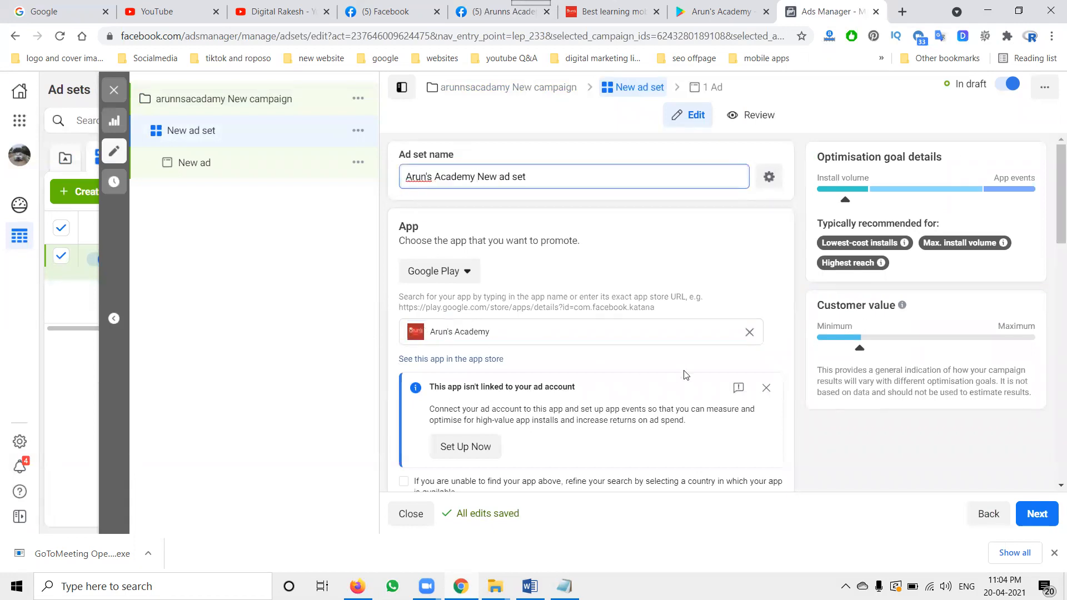
# Step: Remove India from the ad set's locations and try searching for telangana as the location instead
pyautogui.scroll(-4, 752, 376)
pyautogui.moveTo(563, 262)
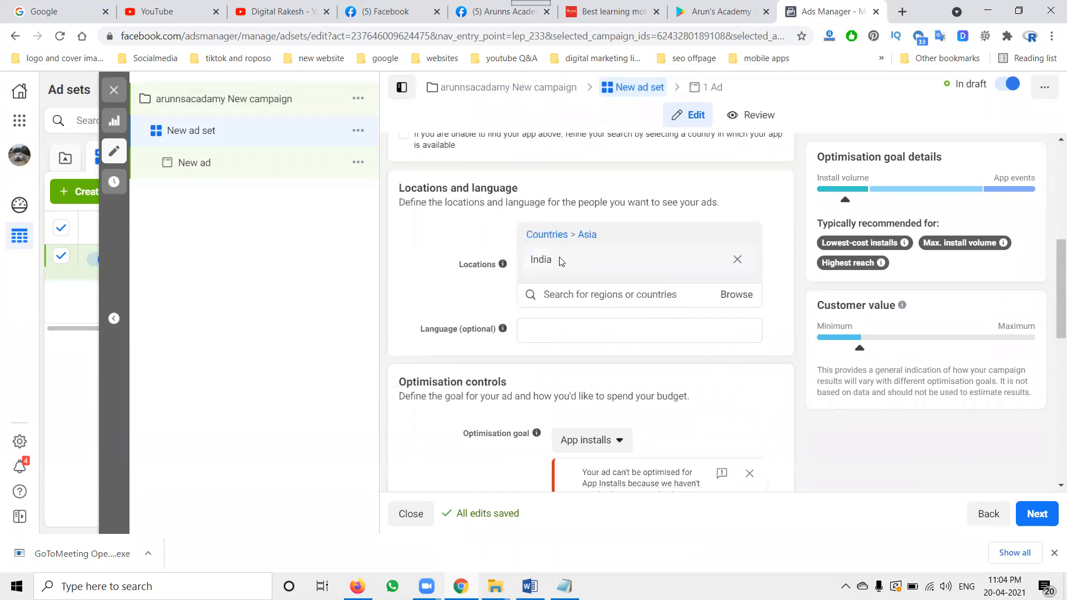
pyautogui.click(737, 262)
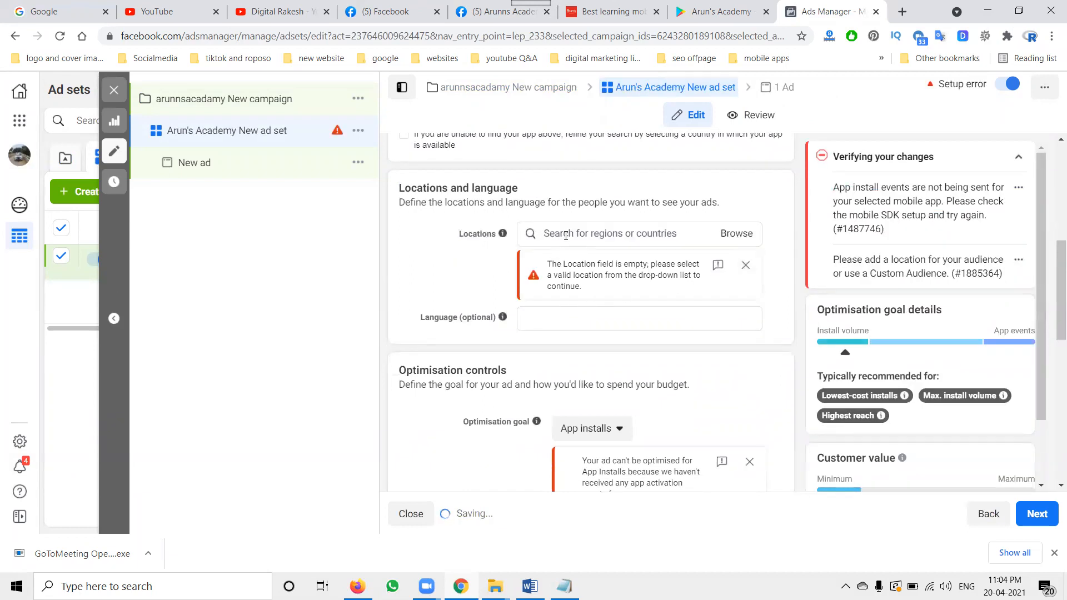
pyautogui.click(567, 233)
pyautogui.write('telangana')
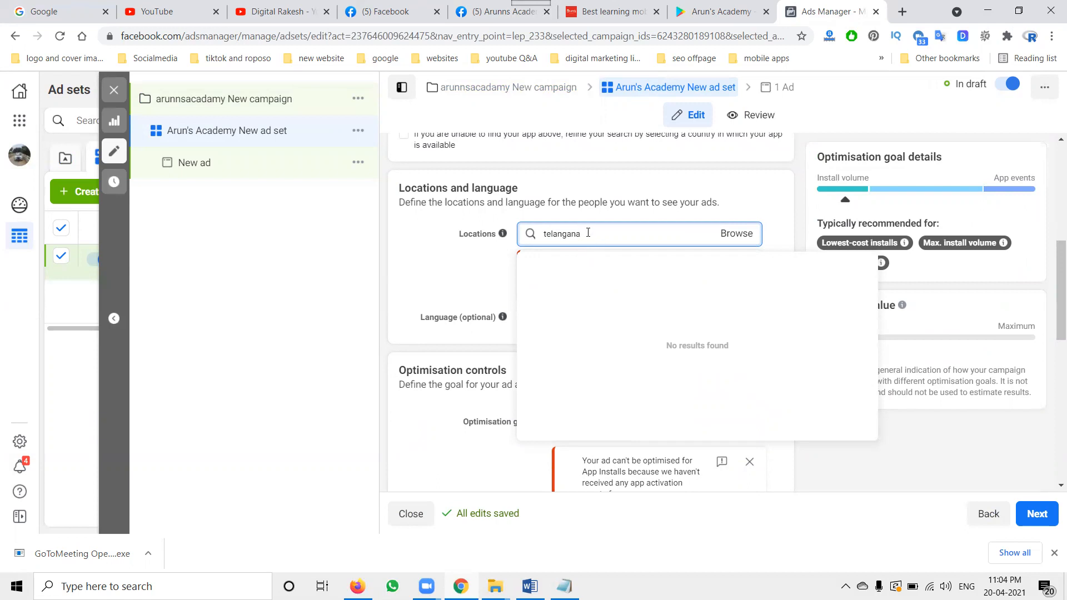
pyautogui.press('BackSpace')
pyautogui.press('BackSpace')
pyautogui.press('BackSpace')
pyautogui.press('BackSpace')
pyautogui.press('BackSpace')
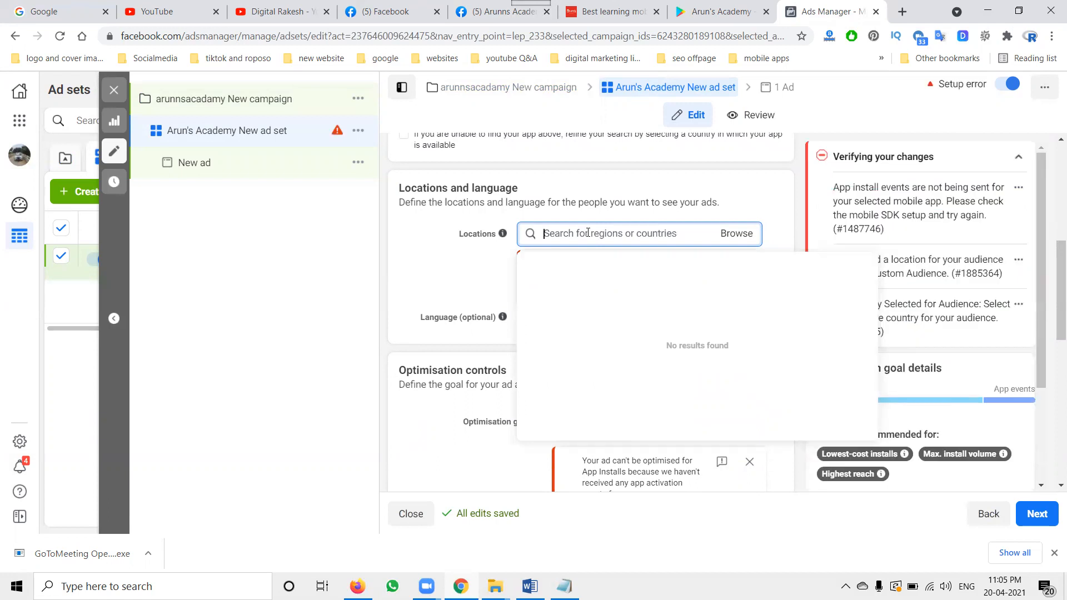
# Step: Browse the available countries and regions, target India in Asia, and set the language to English (All)
pyautogui.click(725, 235)
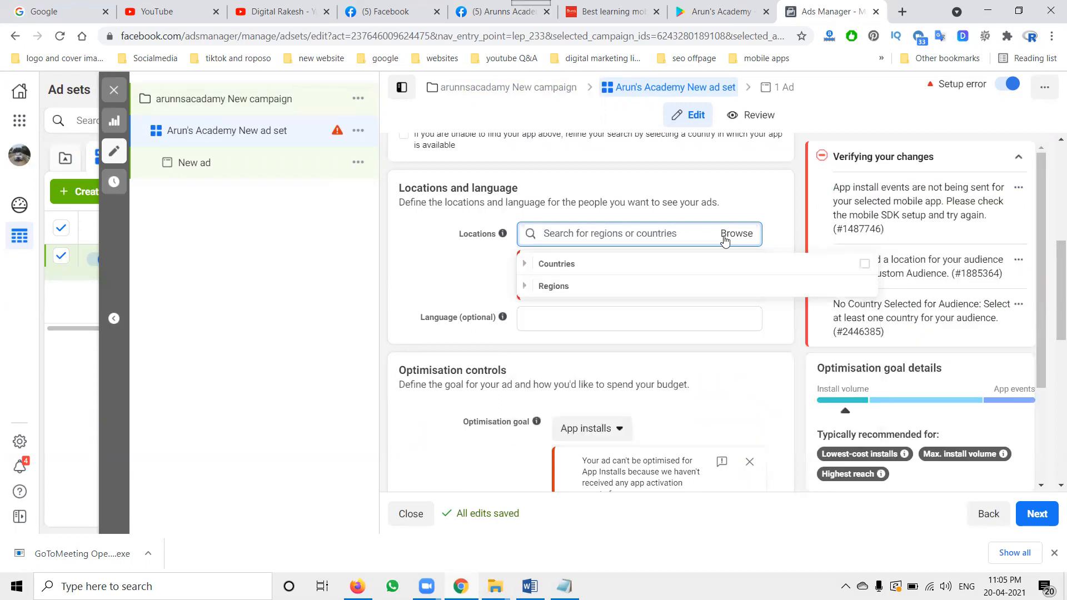
pyautogui.click(526, 263)
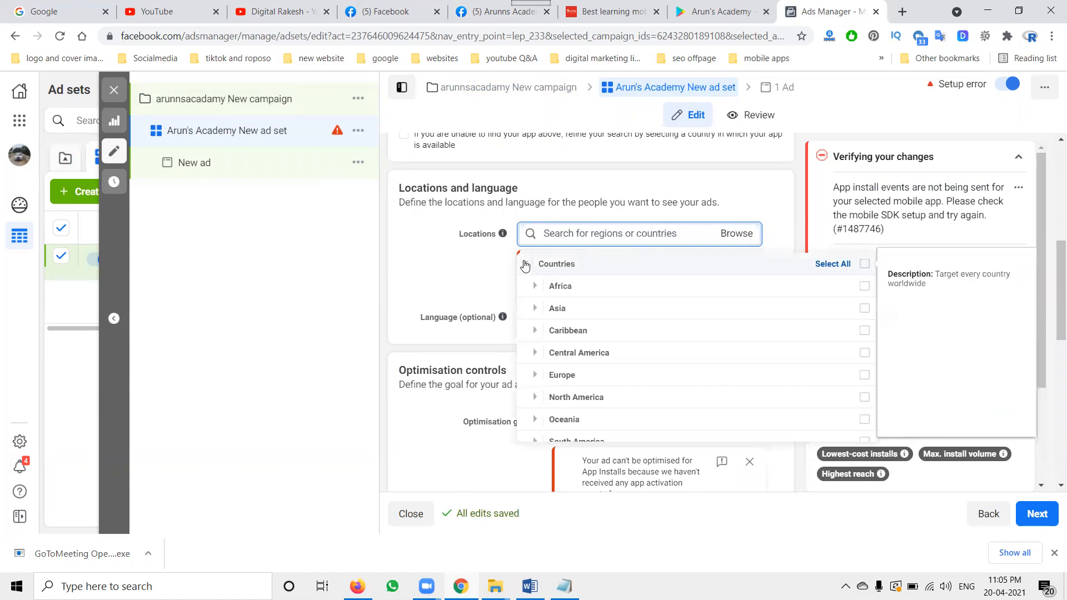
pyautogui.click(525, 264)
pyautogui.click(526, 286)
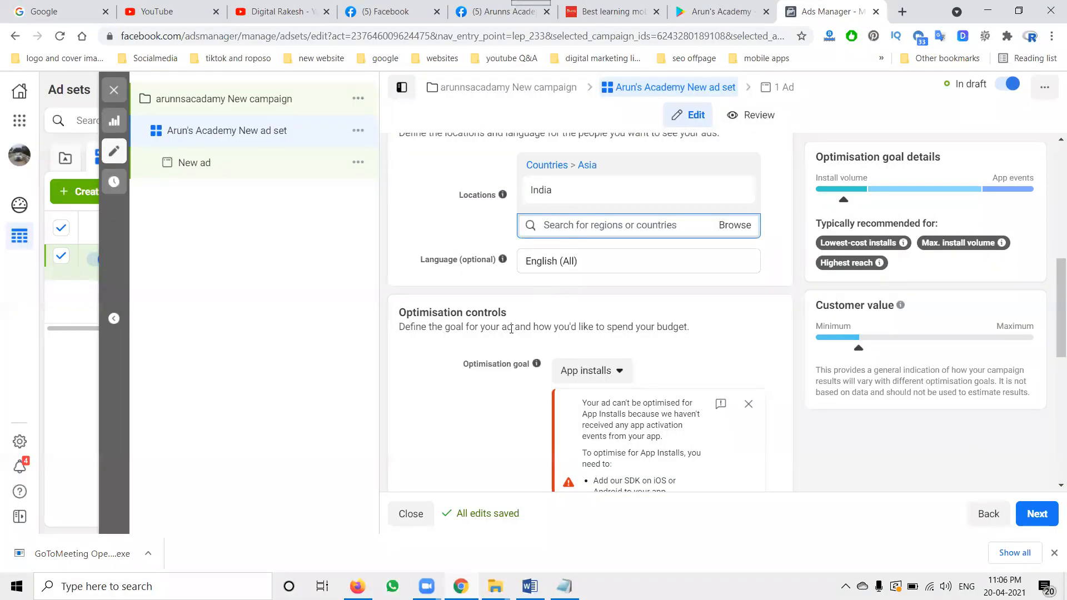
# Step: Set the ad set's daily budget to ₹150
pyautogui.scroll(-3, 512, 332)
pyautogui.scroll(-4, 512, 332)
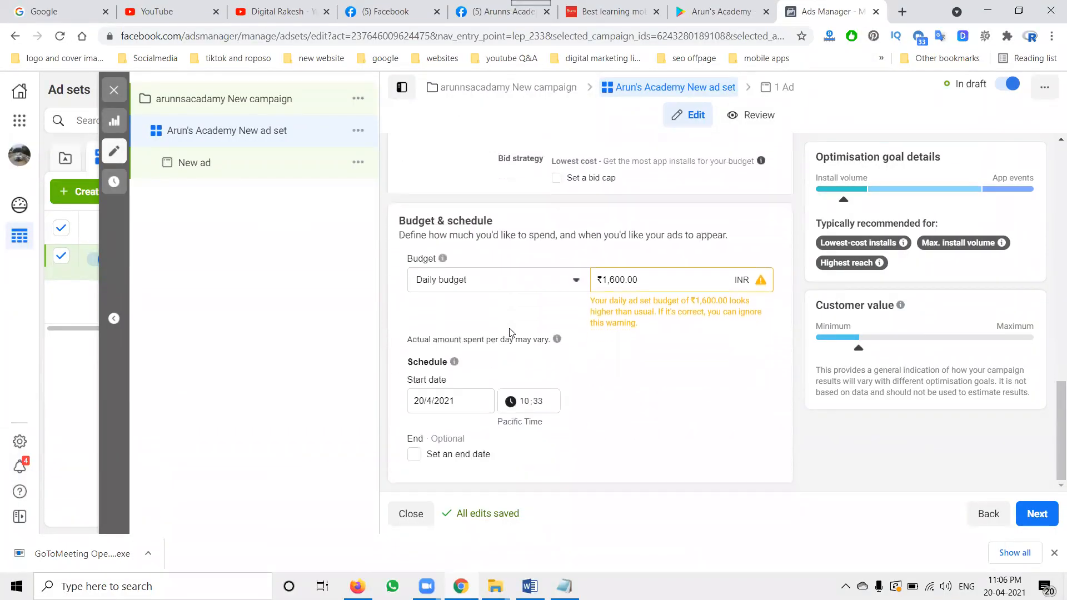
pyautogui.tripleClick(623, 279)
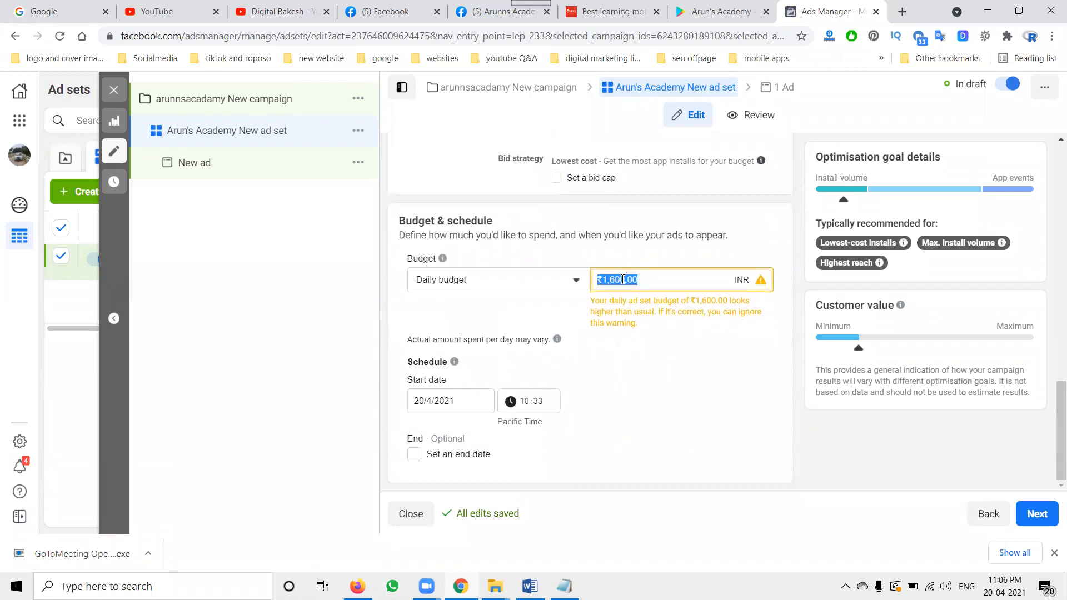
pyautogui.write('150')
pyautogui.click(698, 375)
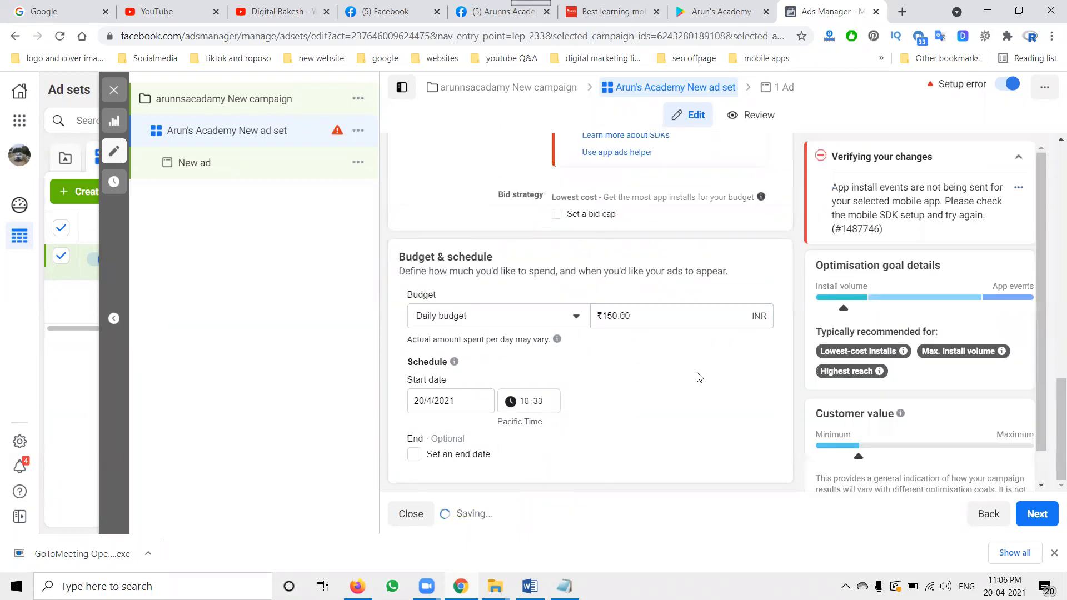
# Step: Change the ad set's daily budget to ₹75
pyautogui.click(641, 317)
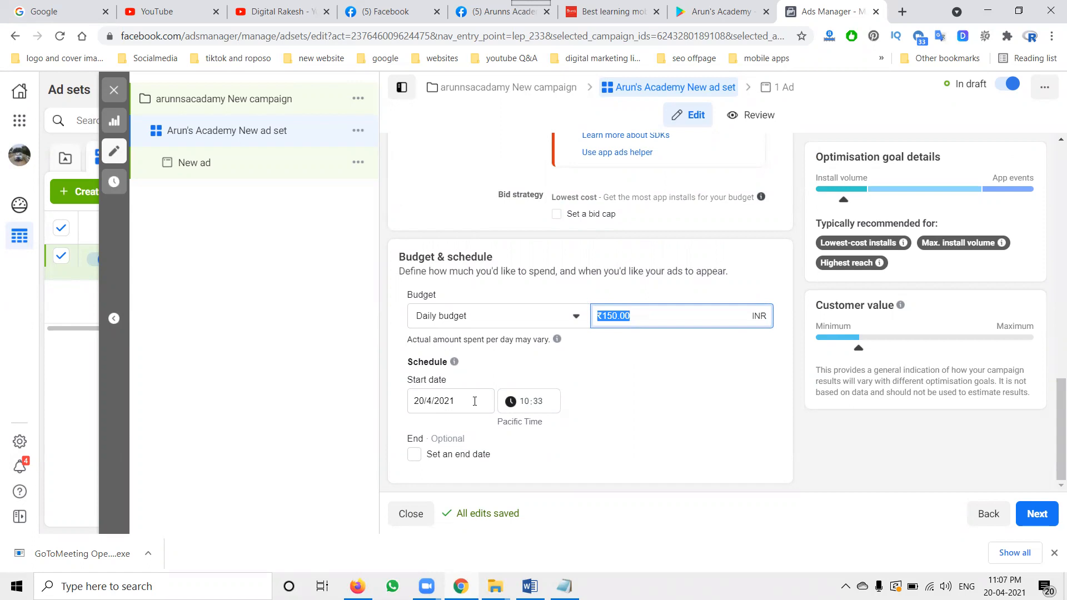
pyautogui.doubleClick(622, 322)
pyautogui.write('75')
pyautogui.click(667, 364)
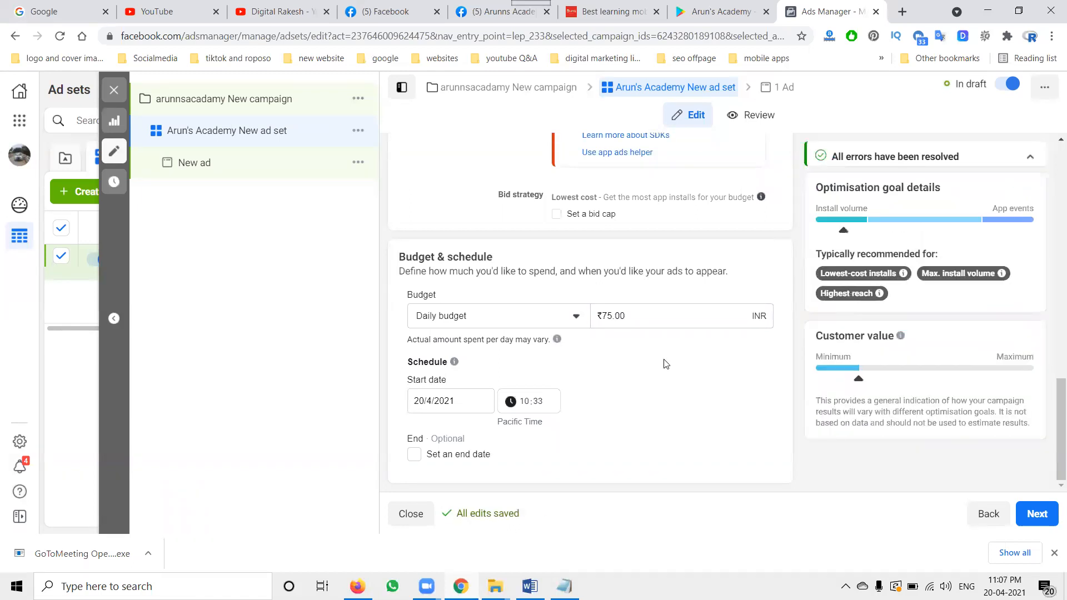
# Step: Review the ad set's location, language and optimisation settings and continue to the ad
pyautogui.scroll(6, 905, 369)
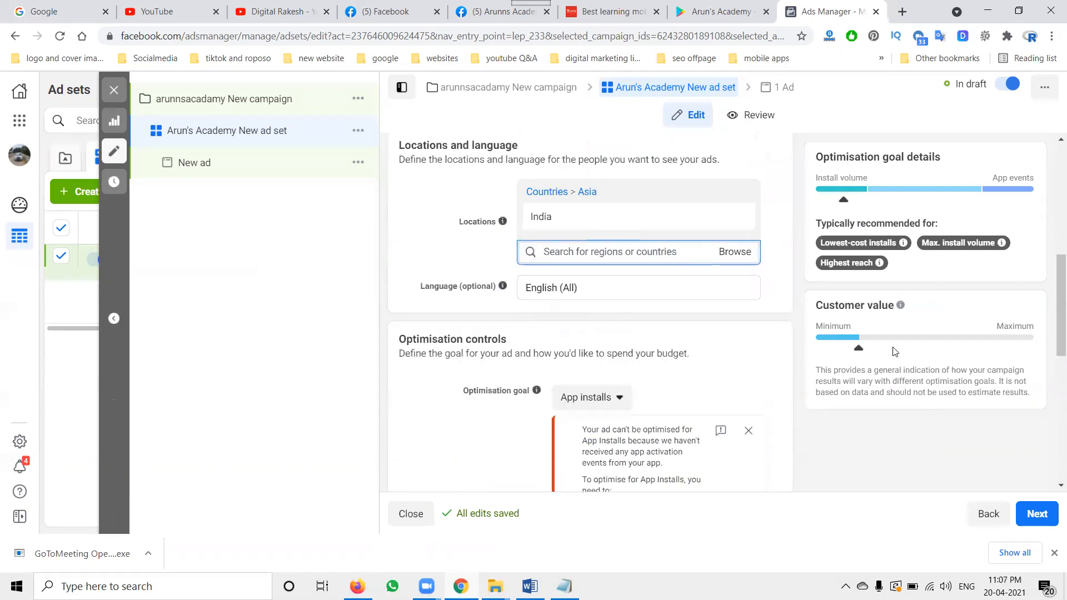
pyautogui.scroll(4, 895, 351)
pyautogui.scroll(-10, 894, 350)
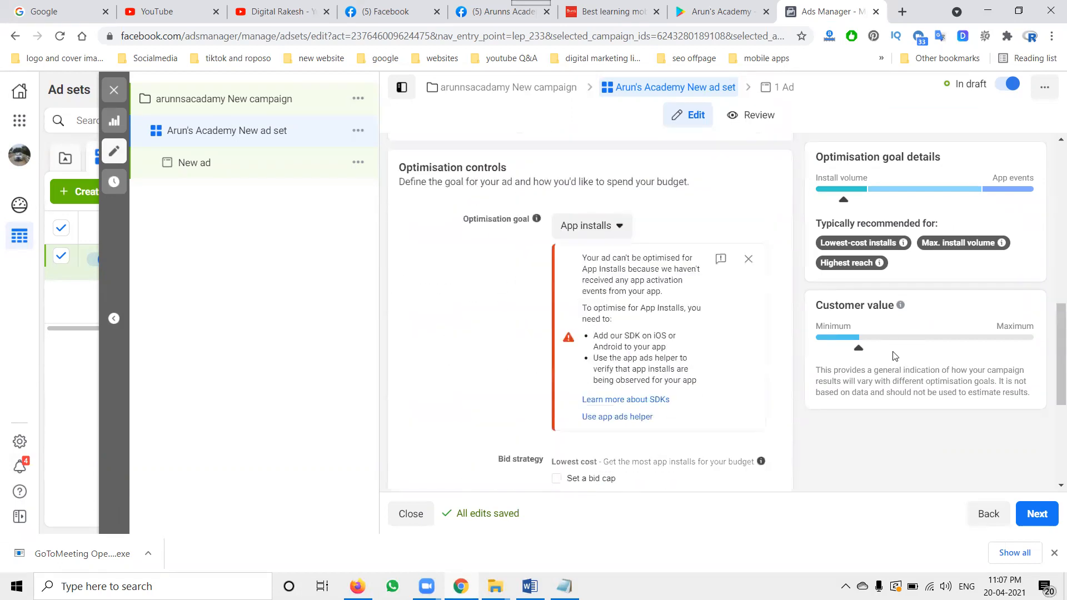
pyautogui.click(1036, 515)
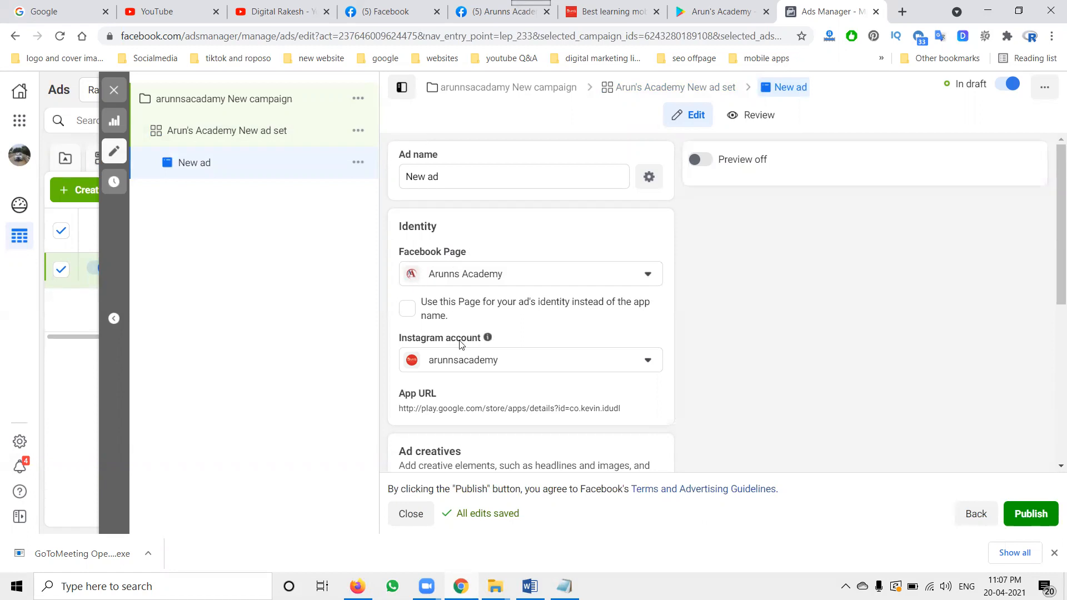
# Step: Rename the ad as "arunnsacademy New ad", taking the first word from the academy website's address
pyautogui.click(408, 177)
pyautogui.write('telangana')
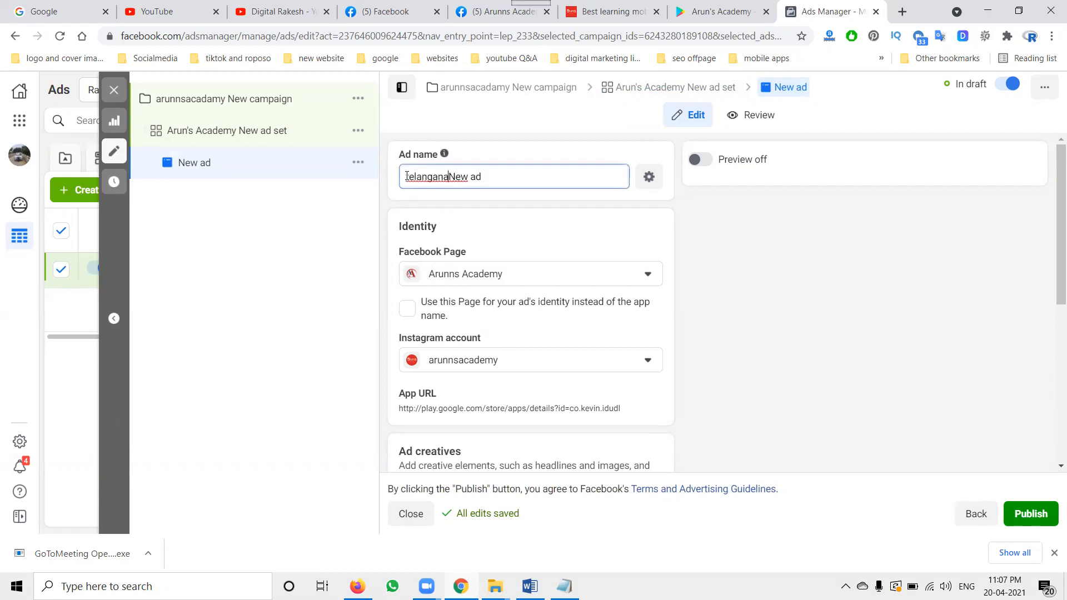
pyautogui.click(611, 11)
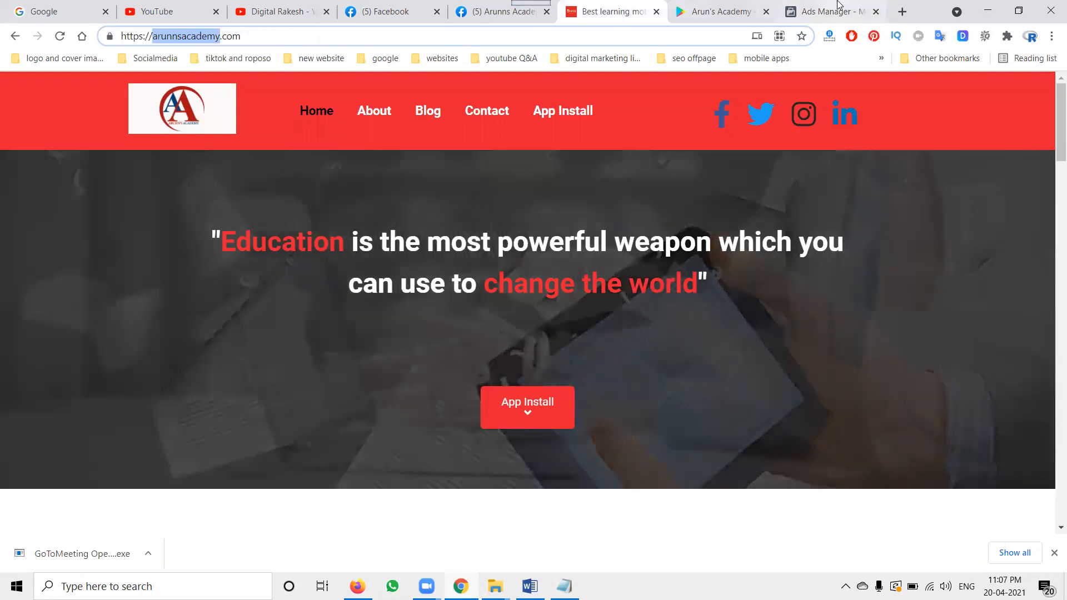
pyautogui.click(828, 11)
pyautogui.hotkey('ctrl', 'z')
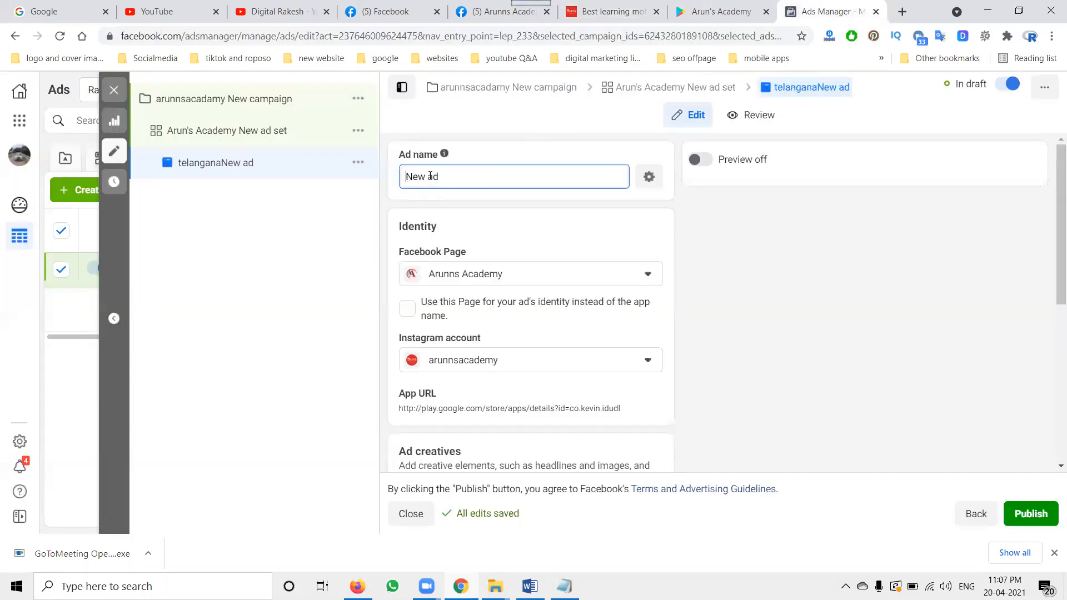
pyautogui.write('arunnsacademy')
# Step: Add the 1280 × 720 "Online learning" image from the account images to the ad creatives
pyautogui.scroll(-3, 545, 301)
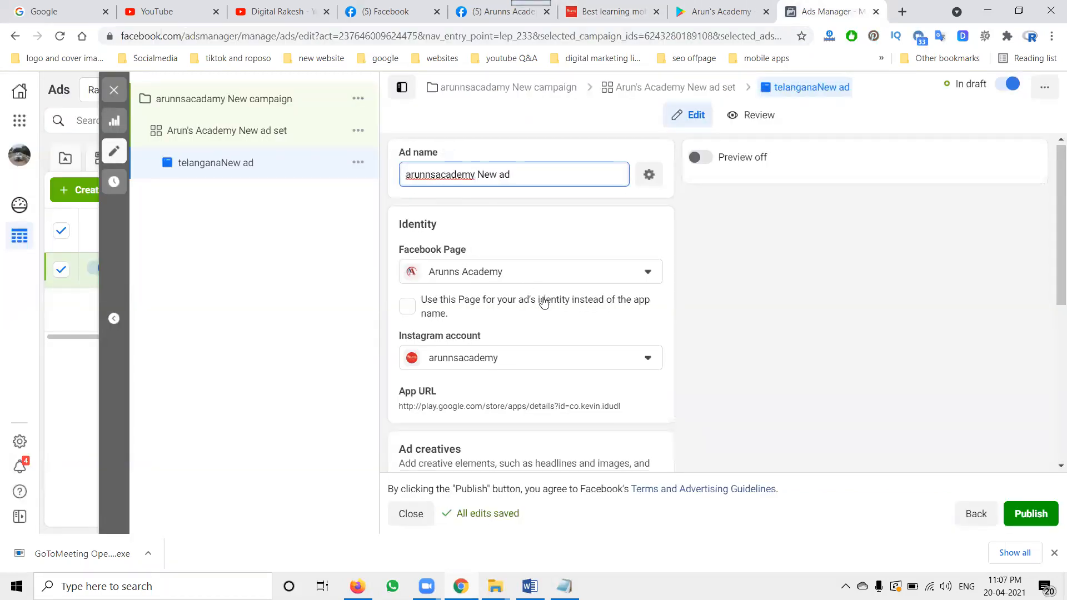
pyautogui.scroll(-2, 544, 302)
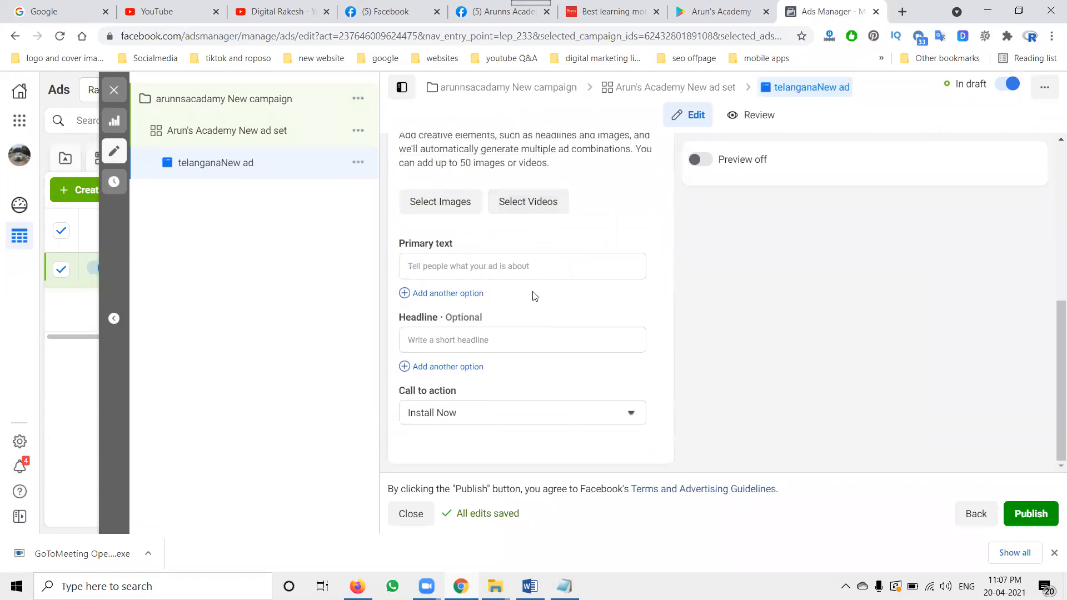
pyautogui.click(433, 205)
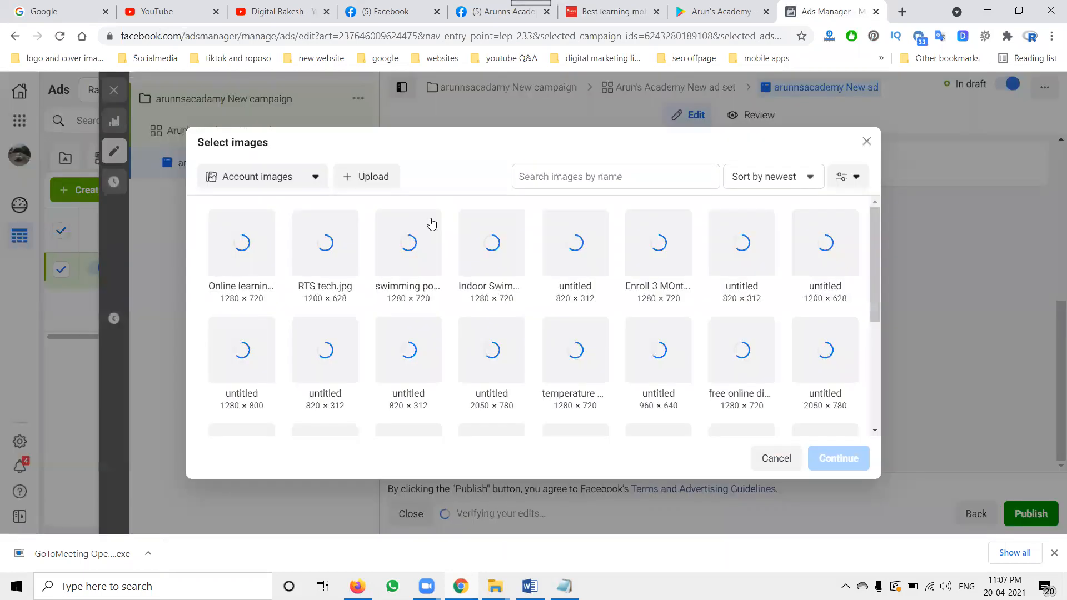
pyautogui.click(250, 237)
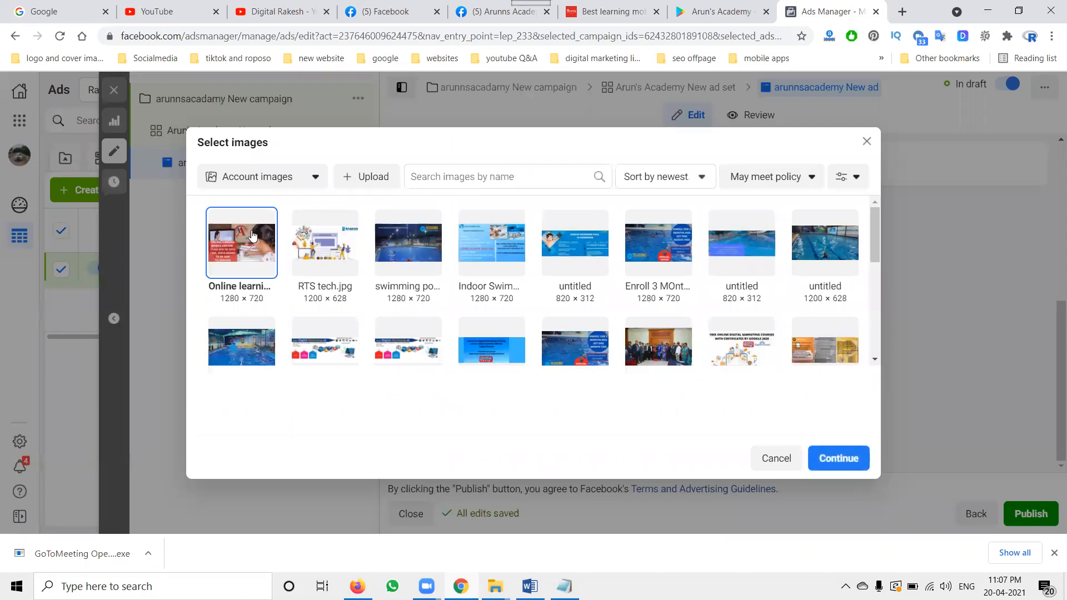
pyautogui.click(828, 458)
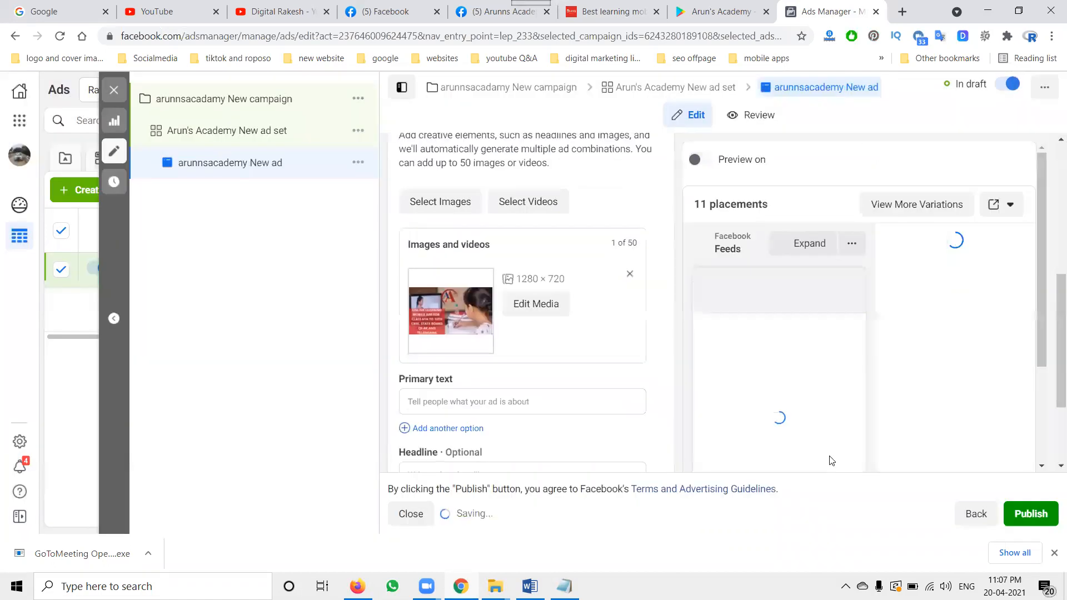
# Step: Copy the "Online learning mobile app for class 6th to 10th" line from the smo content Word document into the ad's primary text
pyautogui.click(535, 583)
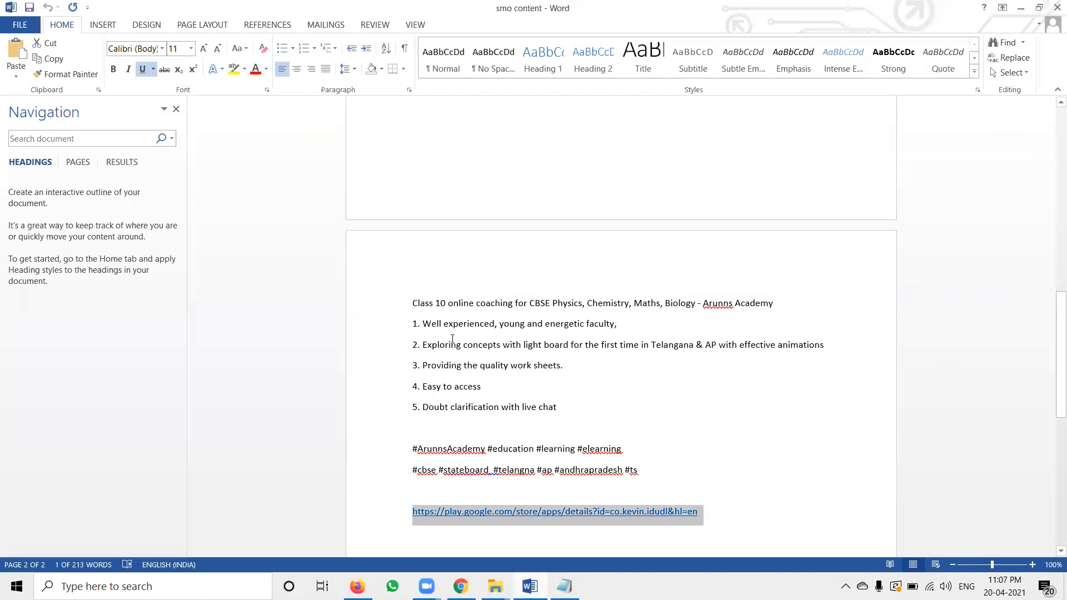
pyautogui.scroll(10, 450, 339)
pyautogui.click(400, 198)
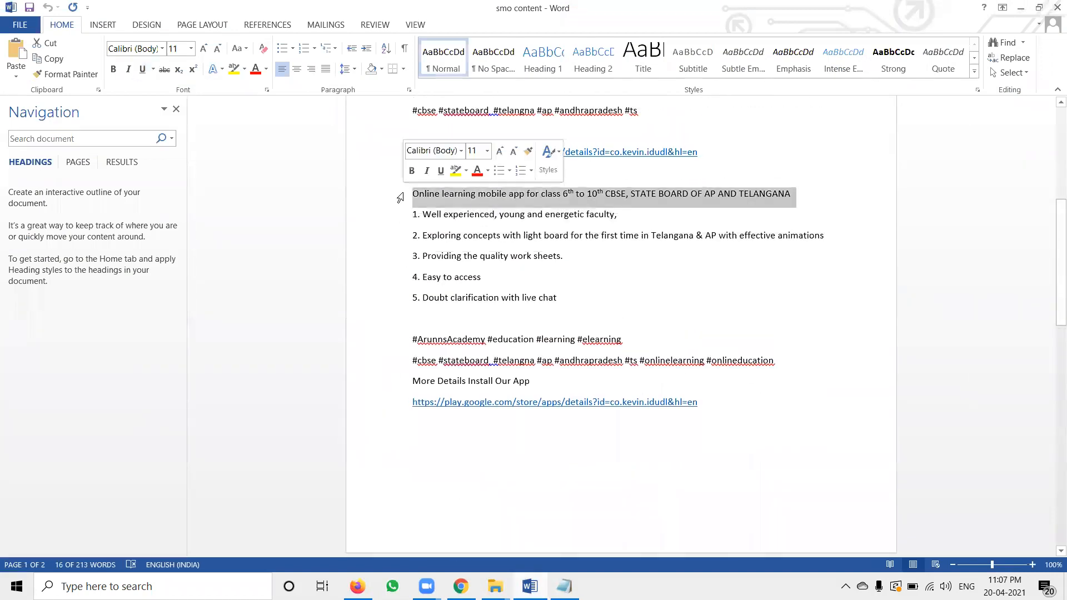
pyautogui.hotkey('ctrl', 'c')
pyautogui.hotkey('alt', 'Tab')
pyautogui.click(463, 401)
pyautogui.hotkey('ctrl', 'v')
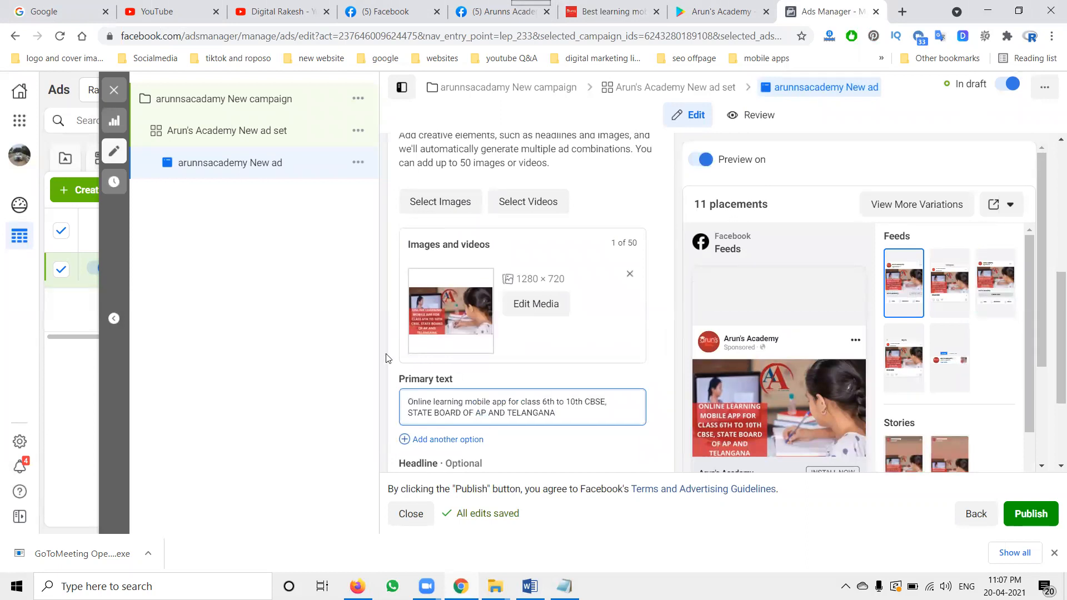
# Step: Use the same copied "Online learning mobile app for class 6th to 10th" line as the ad's headline
pyautogui.scroll(-3, 548, 378)
pyautogui.click(481, 338)
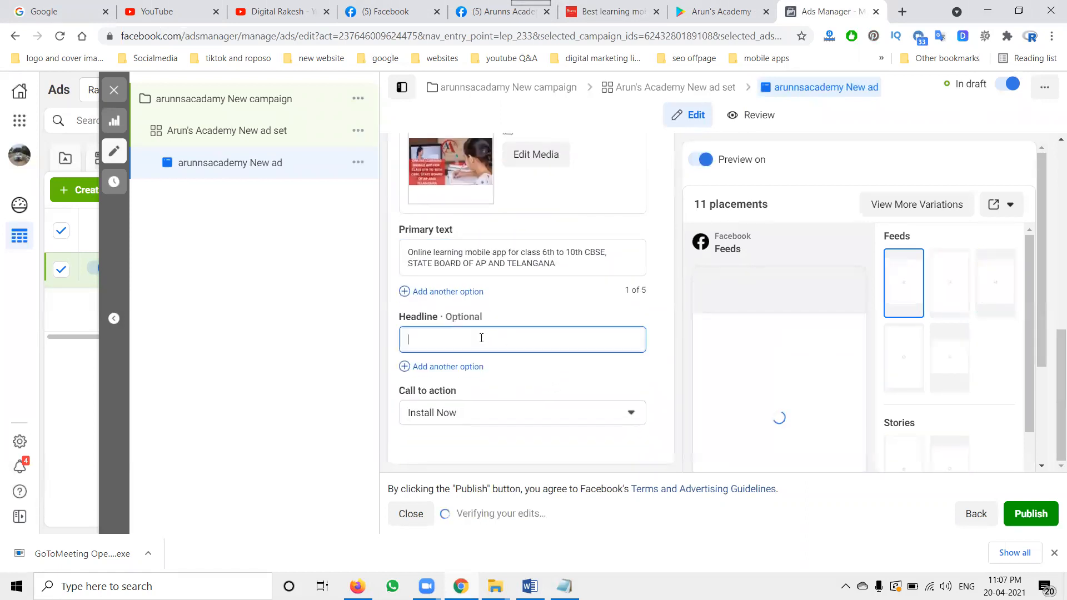
pyautogui.hotkey('ctrl', 'v')
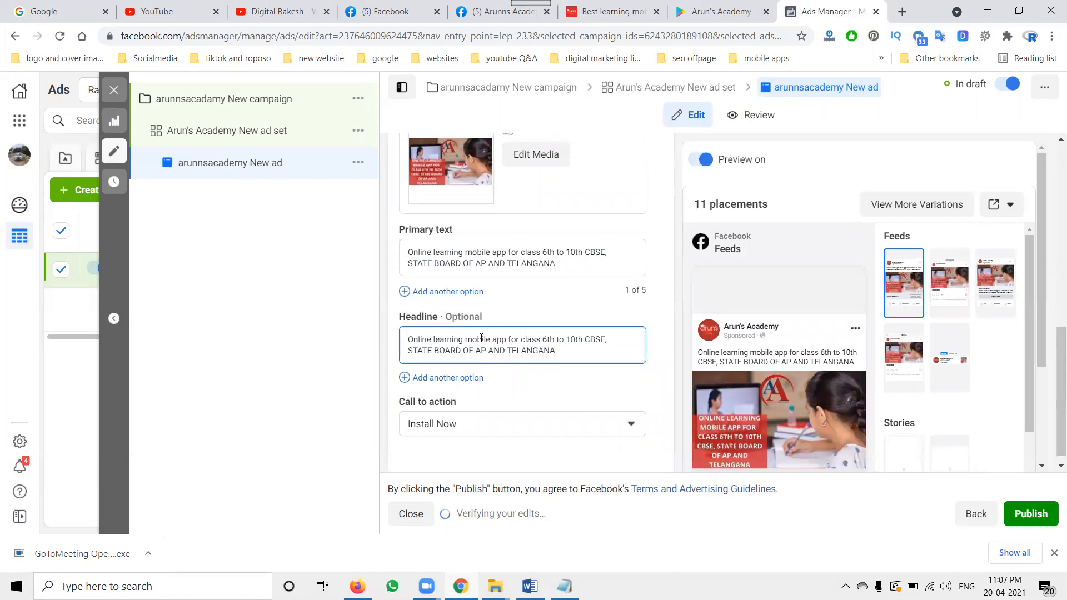
# Step: Replace the ad's primary text with the "Online learning mobile app" line and its five numbered points from the Word document
pyautogui.hotkey('alt', 'Tab')
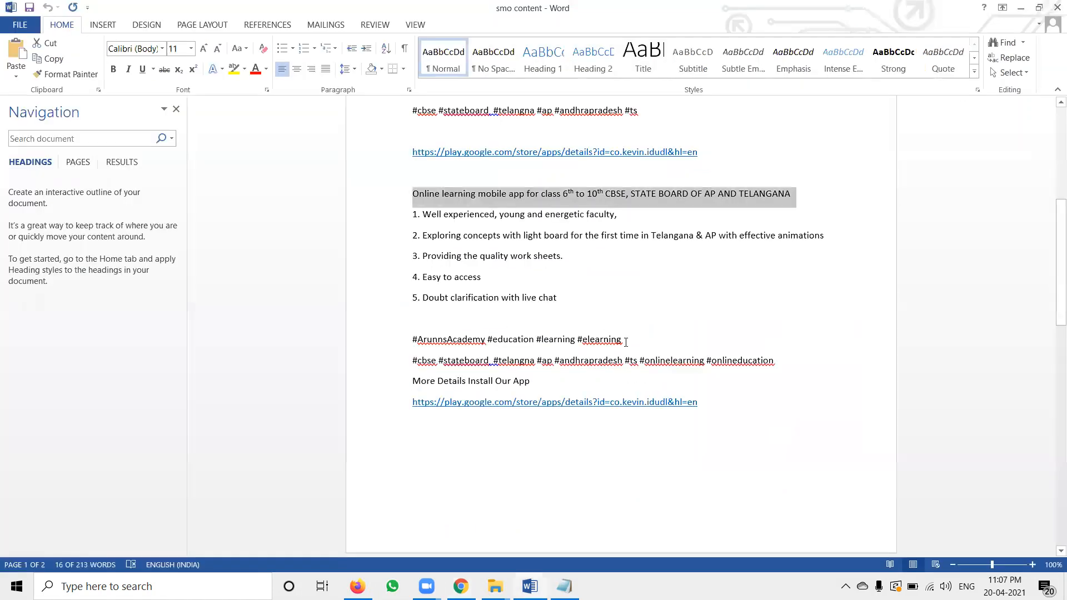
pyautogui.moveTo(403, 298); pyautogui.dragTo(405, 200)
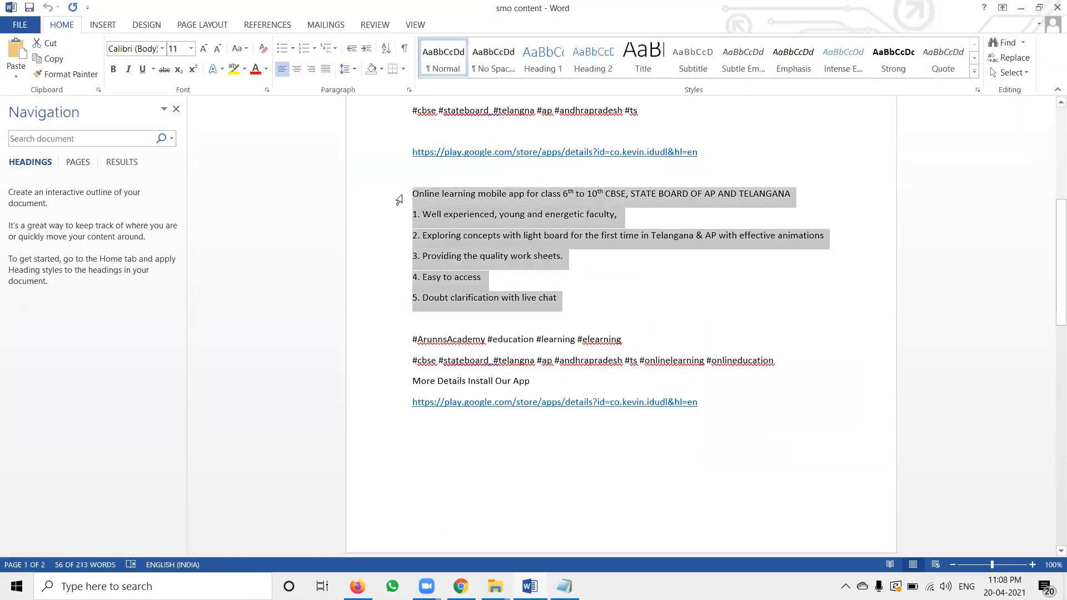
pyautogui.hotkey('alt', 'Tab')
pyautogui.click(494, 262)
pyautogui.hotkey('ctrl', 'a')
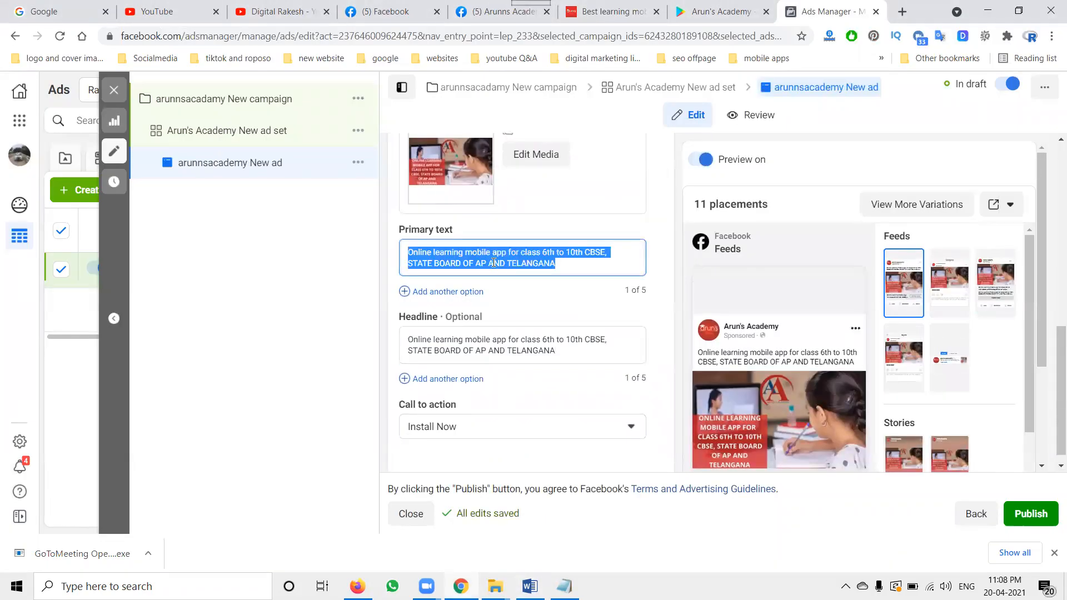
pyautogui.hotkey('ctrl', 'v')
pyautogui.scroll(-2, 382, 306)
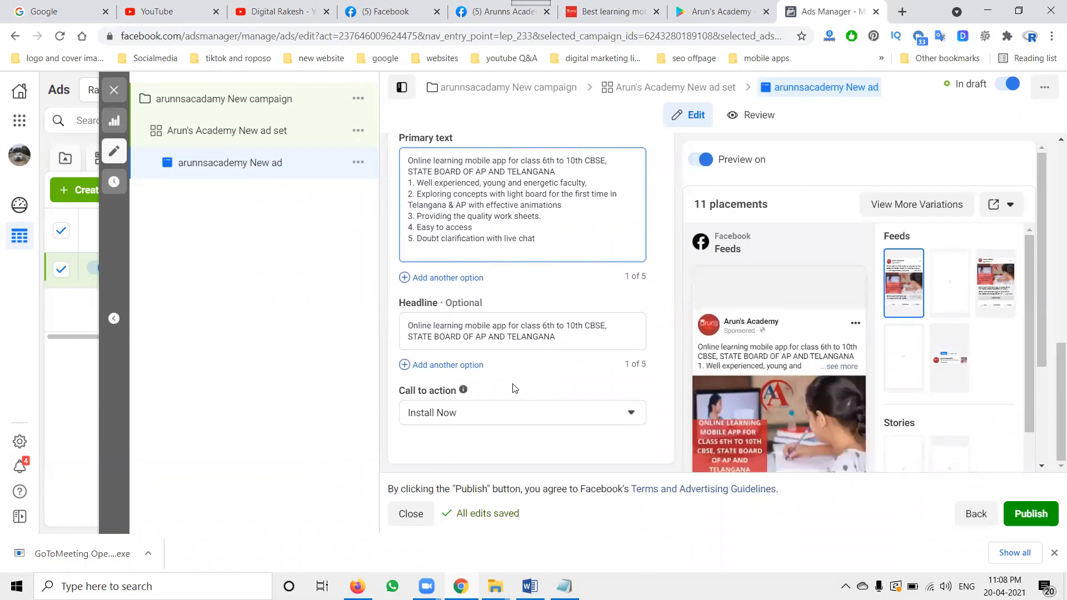
# Step: Open the ad's preview variations and look through how it appears across the Facebook, Instagram and Audience Network placements
pyautogui.click(994, 206)
pyautogui.click(995, 208)
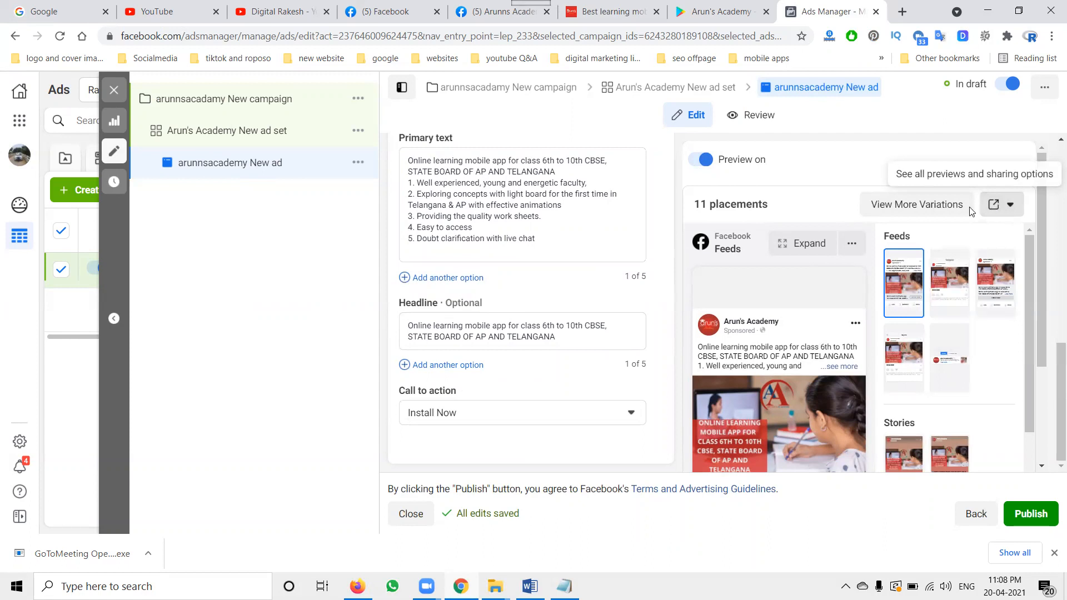
pyautogui.click(929, 207)
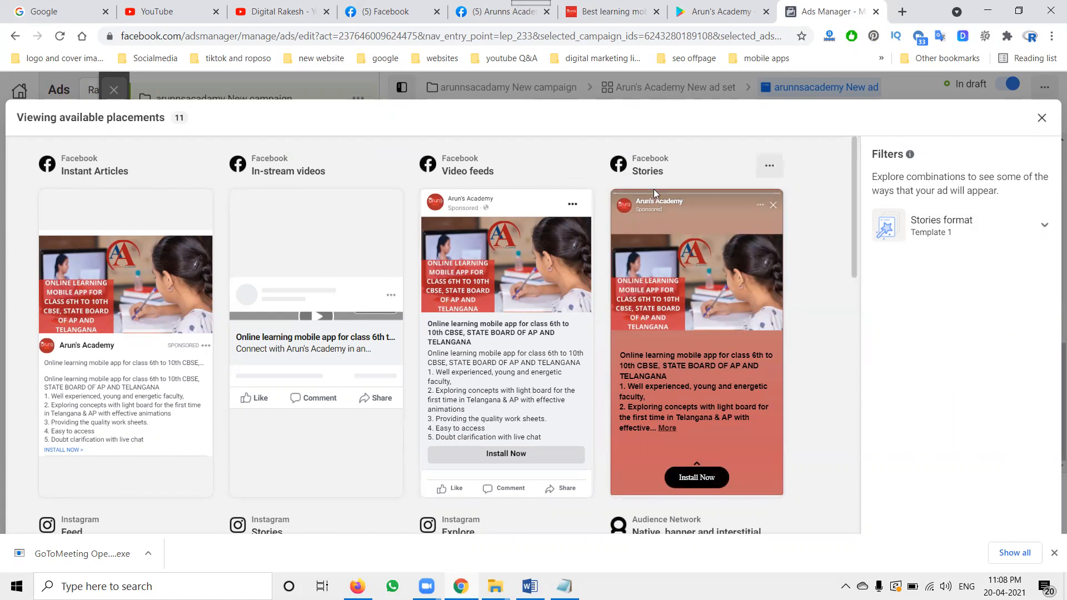
pyautogui.scroll(-4, 654, 189)
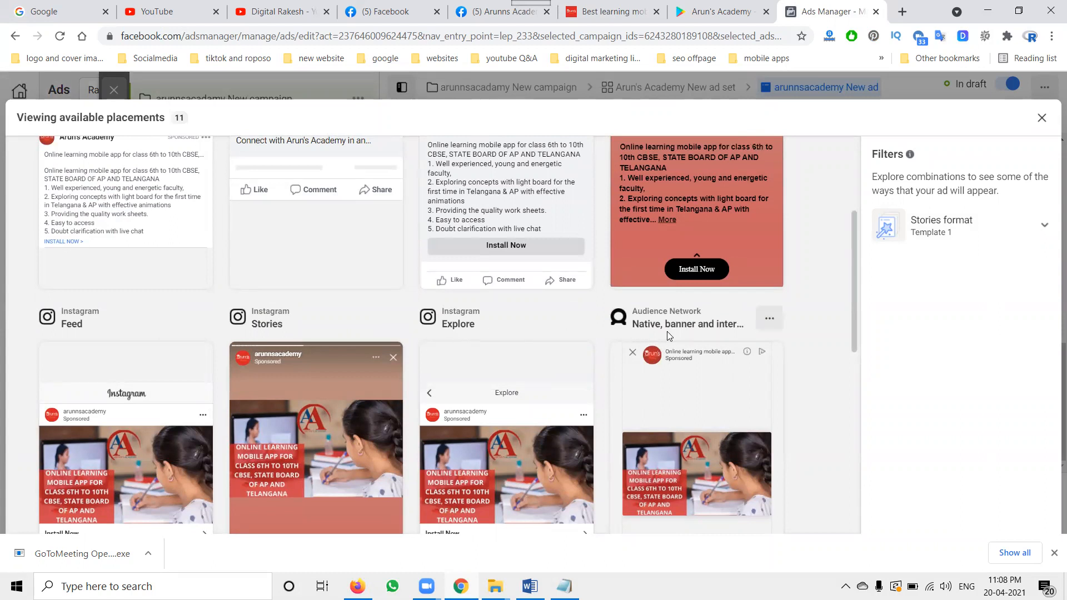
# Step: Check the remaining placement previews, including Audience Network, Messenger inbox and Facebook feeds, and return to the ad editor
pyautogui.scroll(-6, 720, 334)
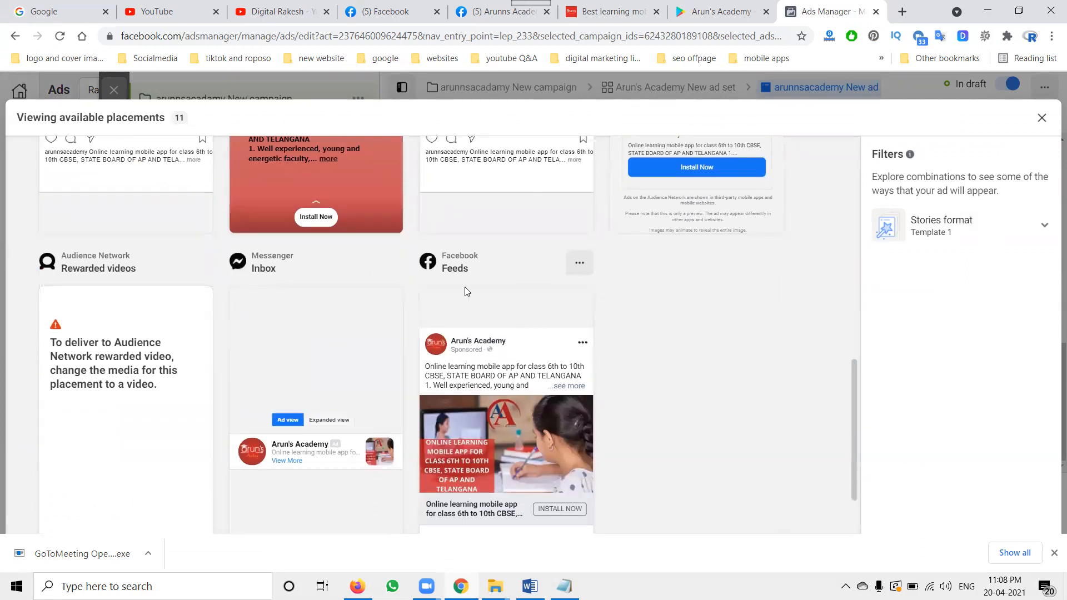
pyautogui.scroll(6, 465, 287)
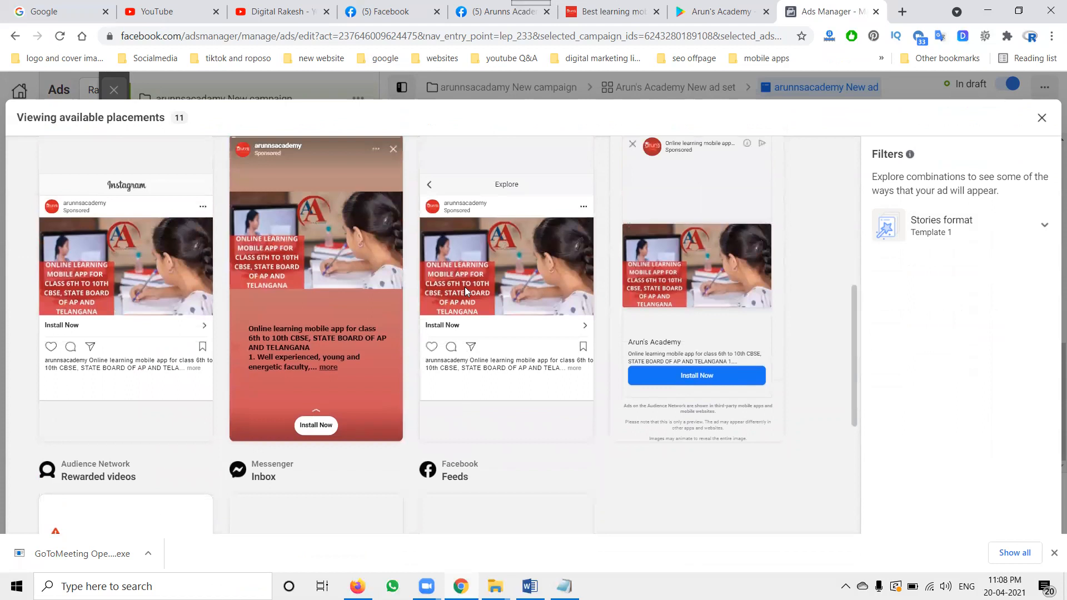
pyautogui.scroll(5, 464, 287)
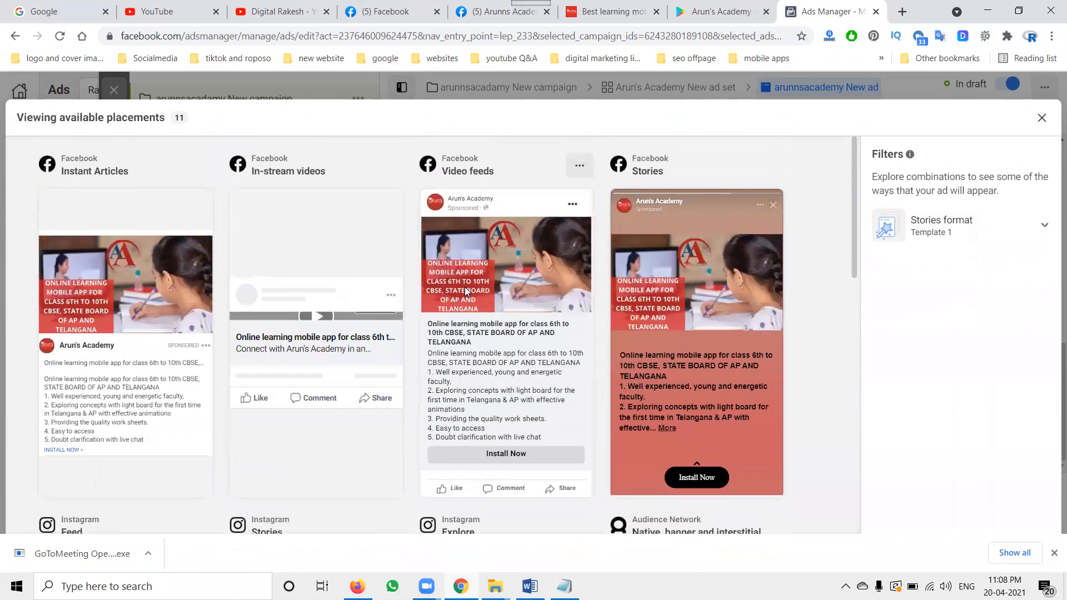
pyautogui.click(1040, 117)
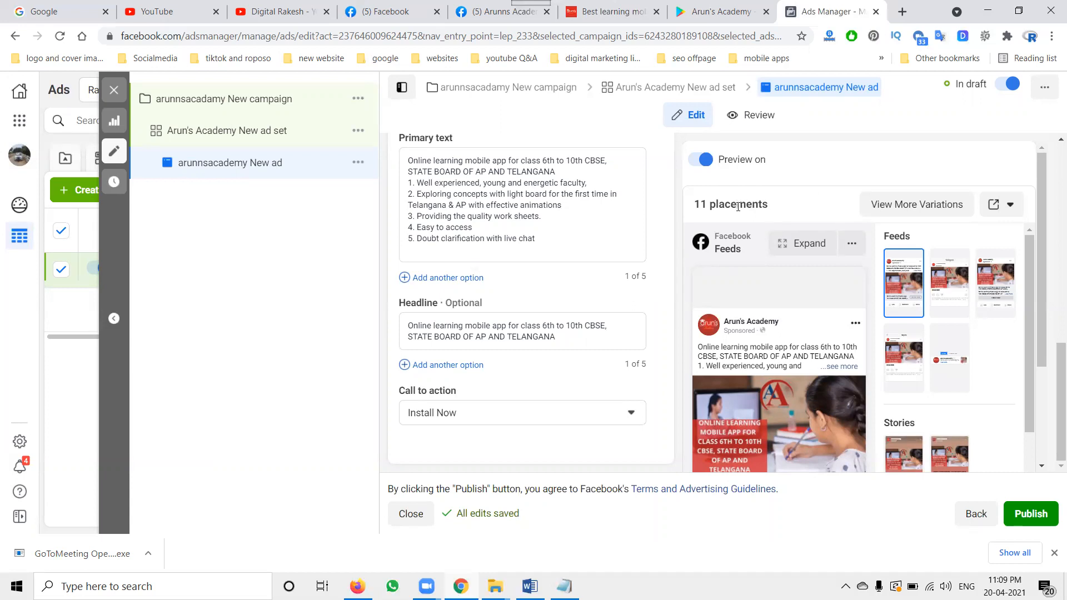
# Step: Review the ad's placement variations again and compare them with the sponsored ads on the Facebook home page
pyautogui.click(933, 200)
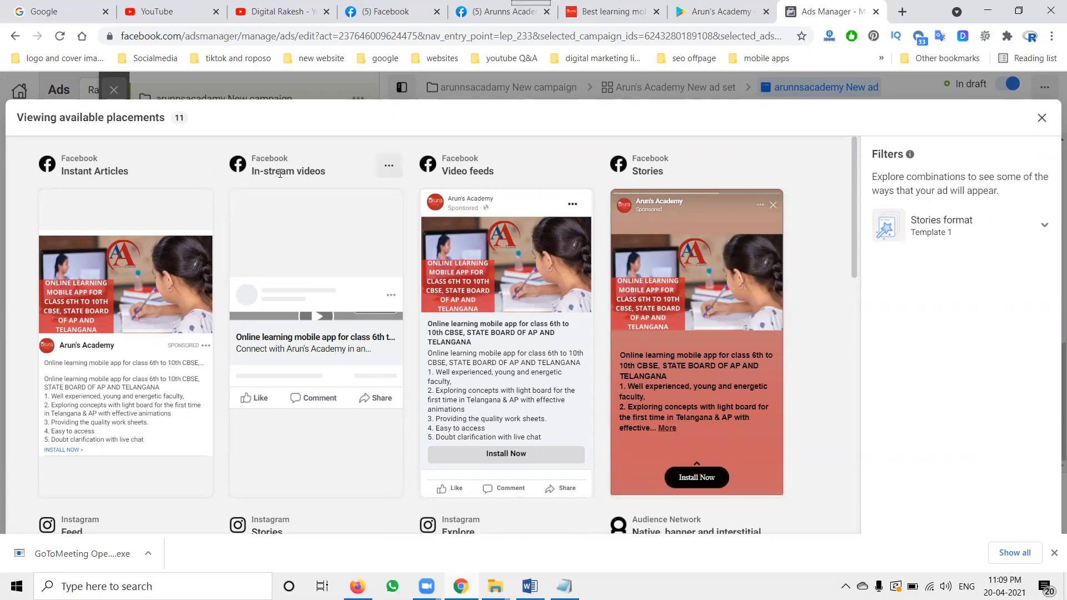
pyautogui.scroll(-7, 706, 187)
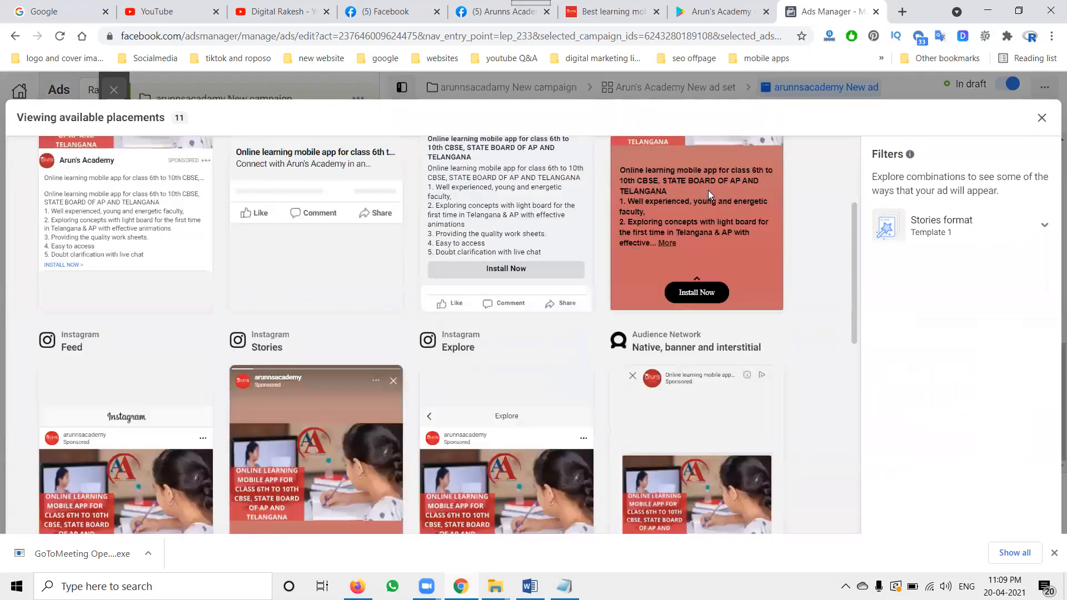
pyautogui.scroll(1, 244, 287)
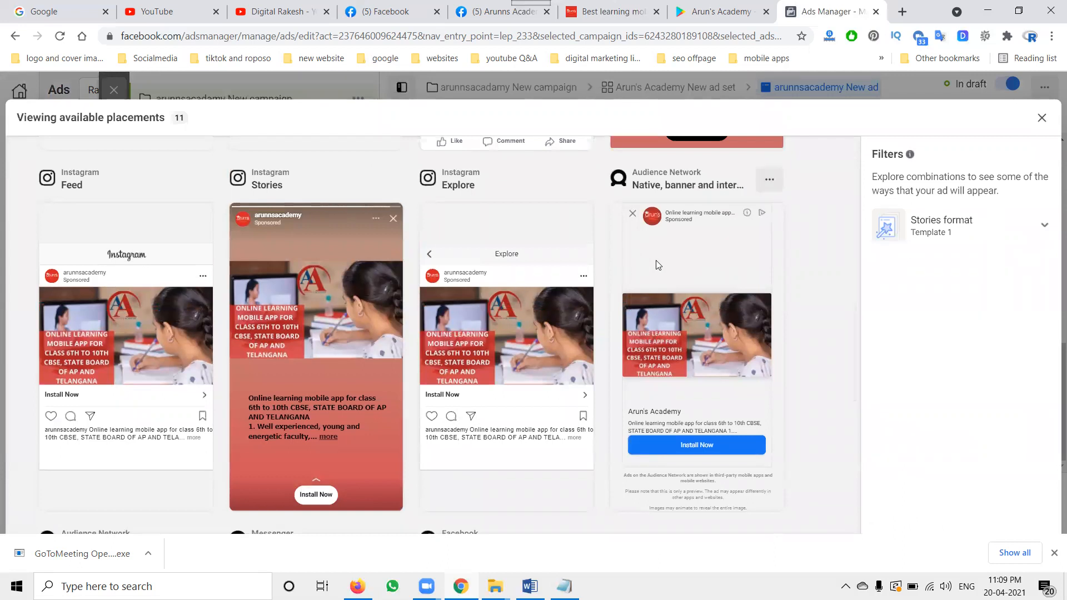
pyautogui.scroll(-3, 302, 318)
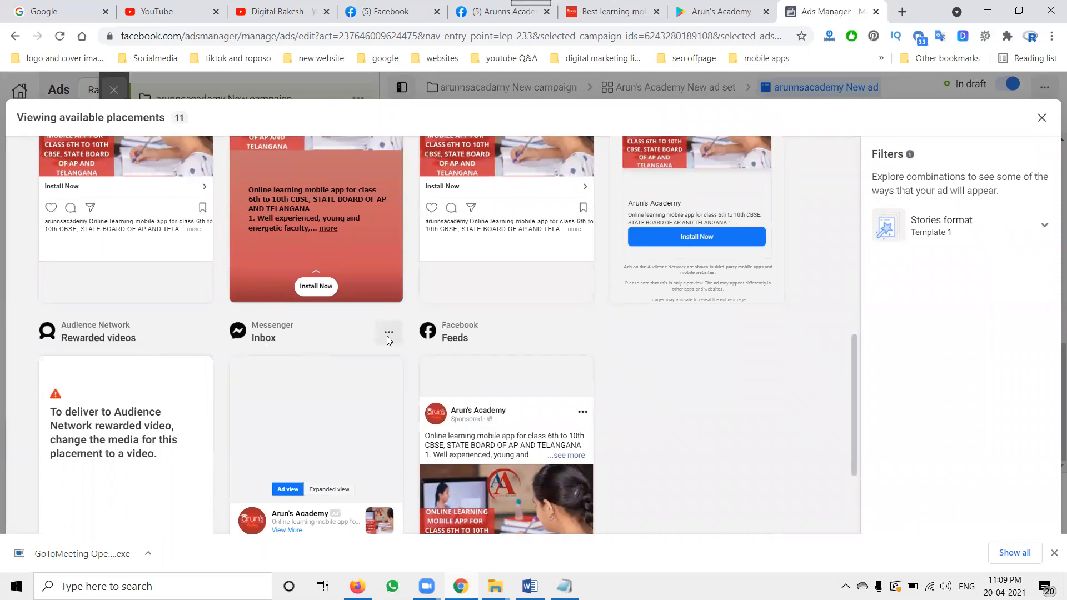
pyautogui.click(368, 20)
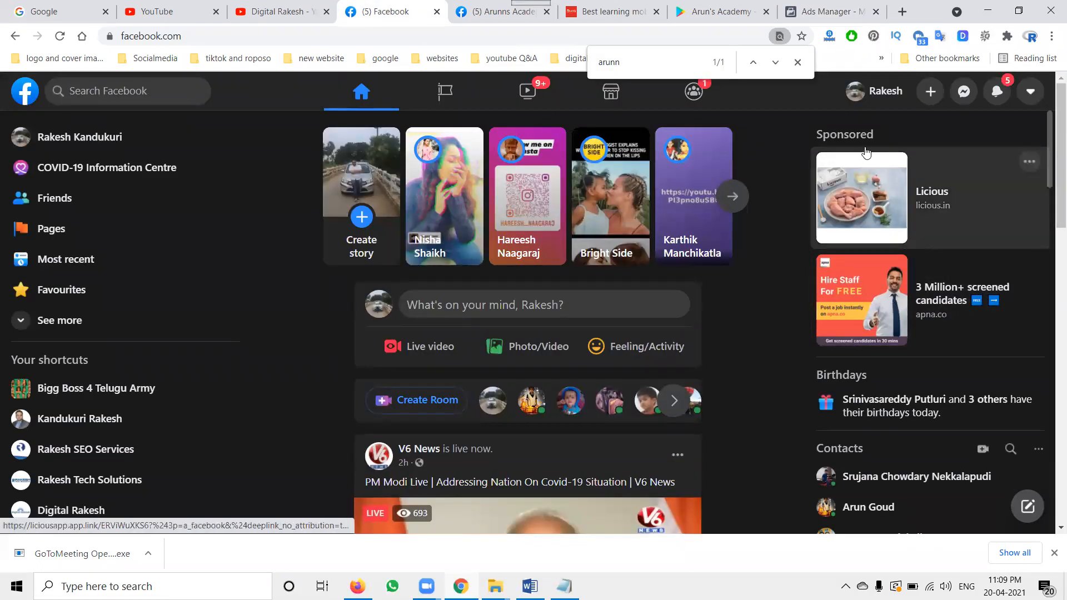
pyautogui.click(804, 15)
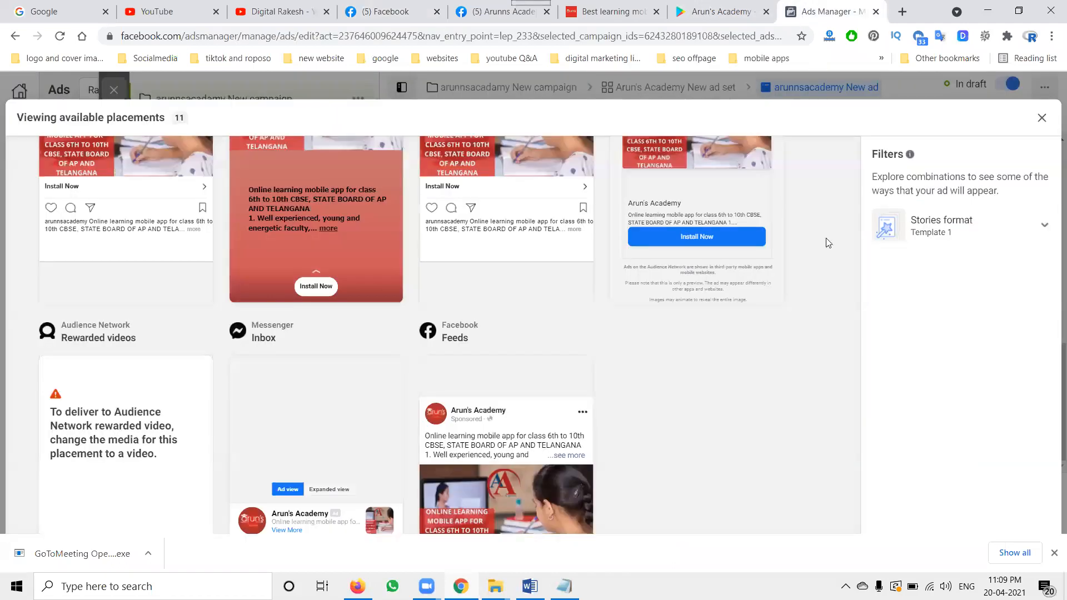
# Step: Close the placement previews and publish the arunnsacademy New ad
pyautogui.click(1042, 119)
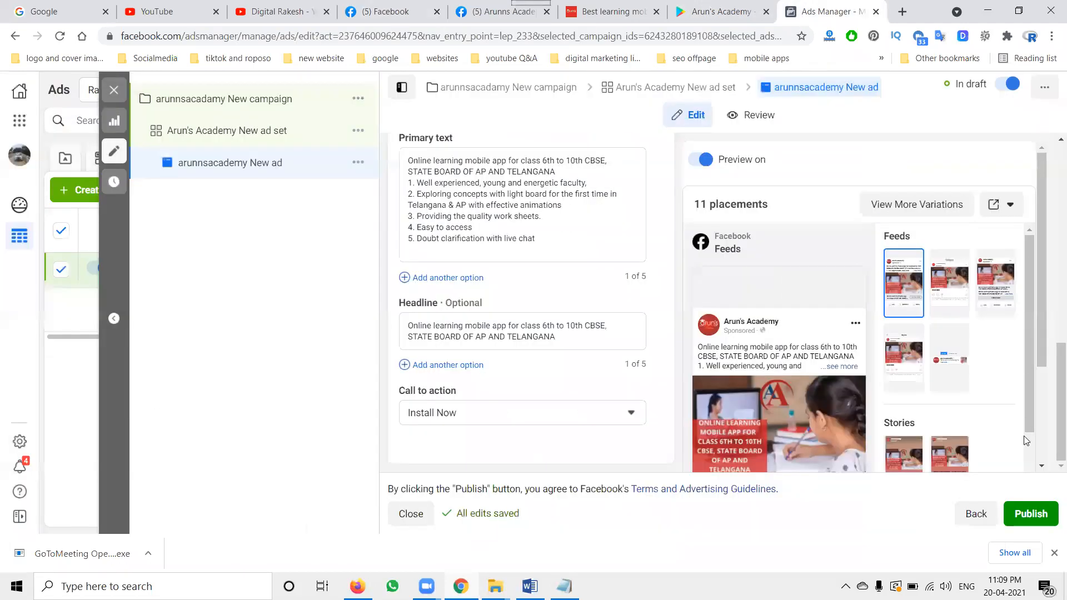
pyautogui.click(1030, 514)
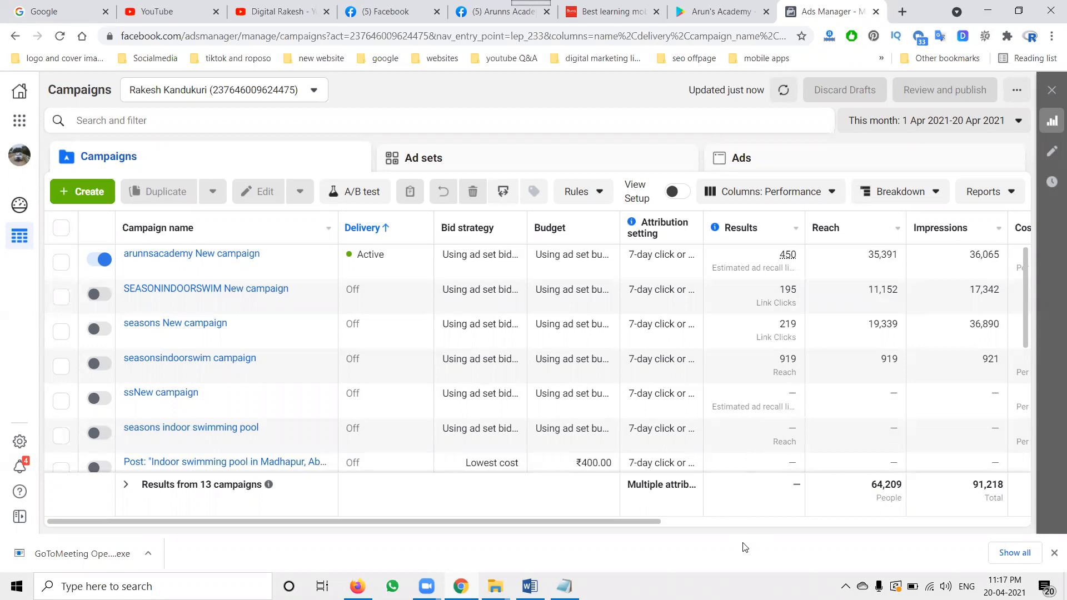
# Step: Examine how a sponsored post is displayed in the Facebook news feed and close the page's text search
pyautogui.click(361, 10)
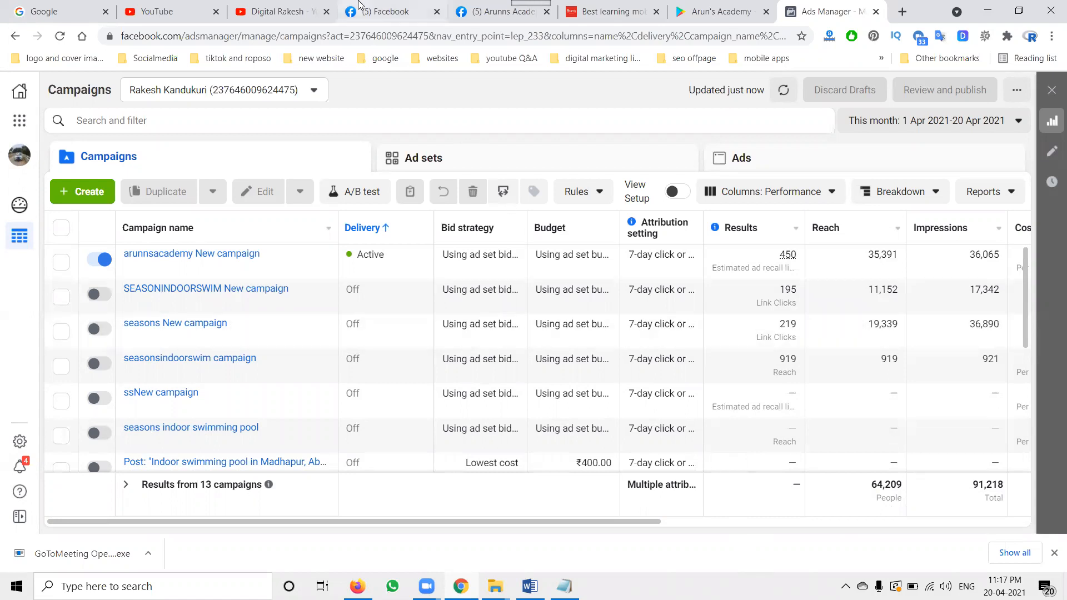
pyautogui.scroll(-13, 502, 245)
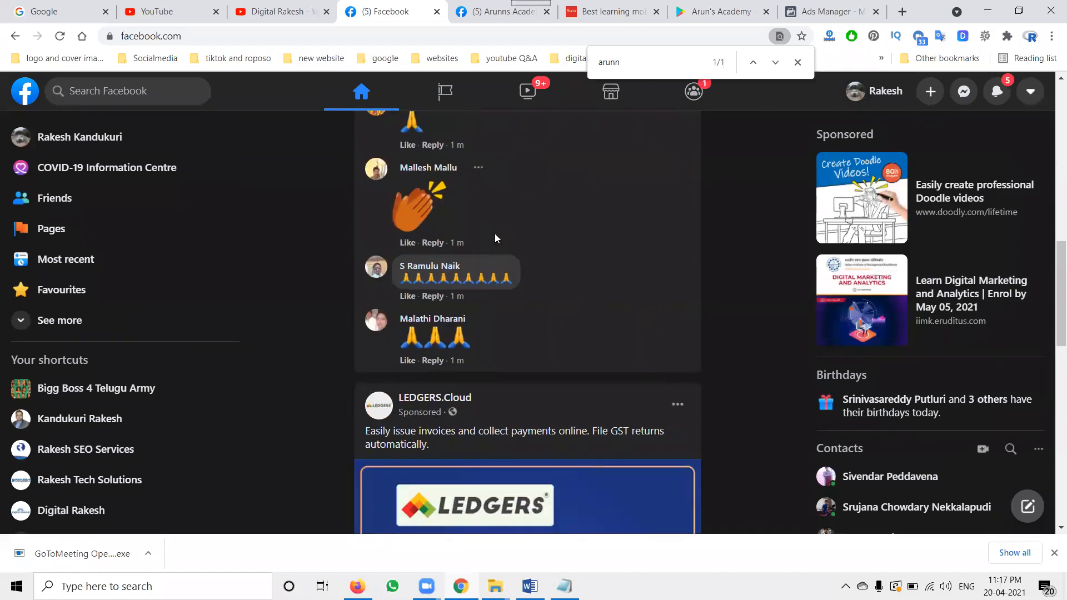
pyautogui.scroll(-3, 484, 248)
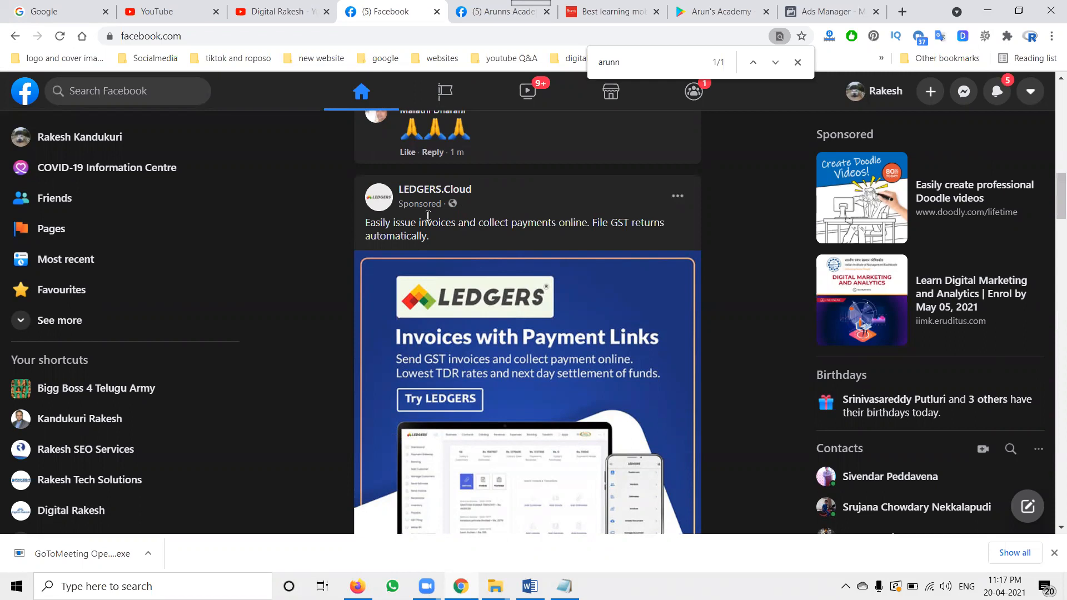
pyautogui.click(798, 65)
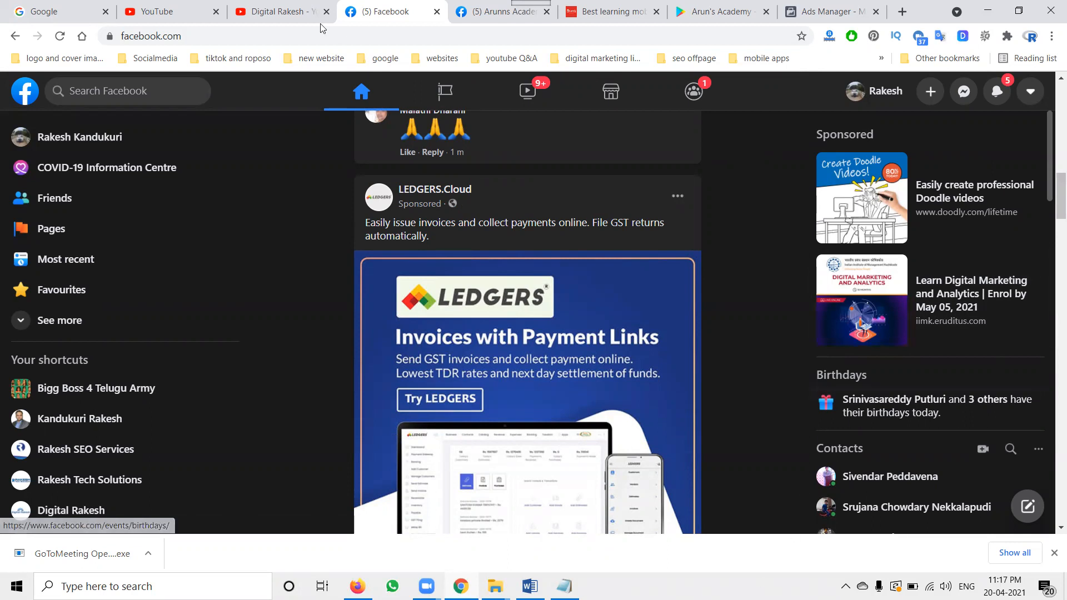
# Step: Switch to the Digital Rakesh channel's videos page on YouTube
pyautogui.click(292, 14)
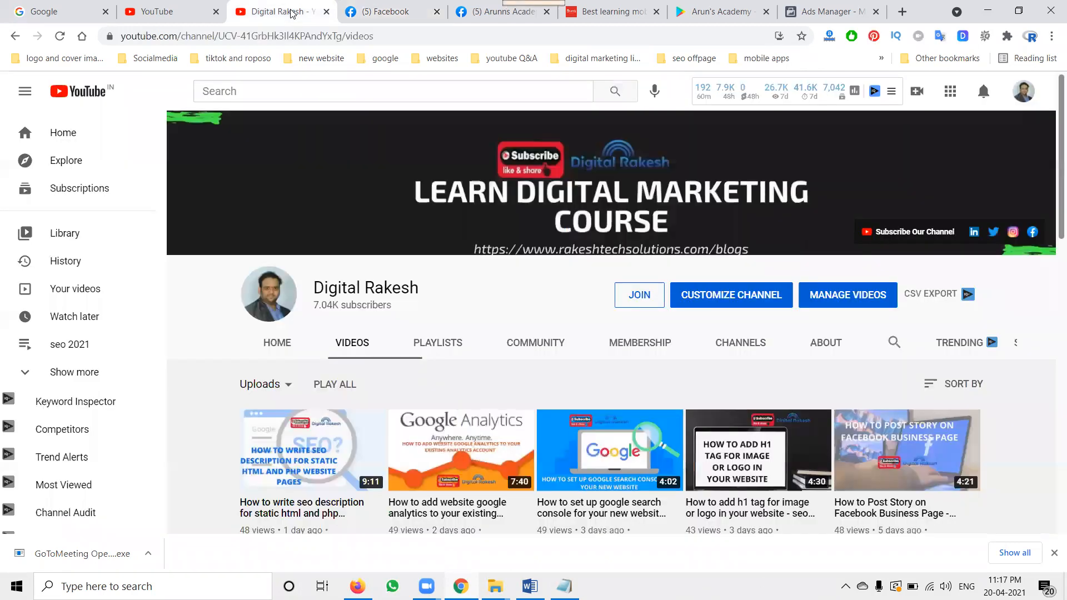